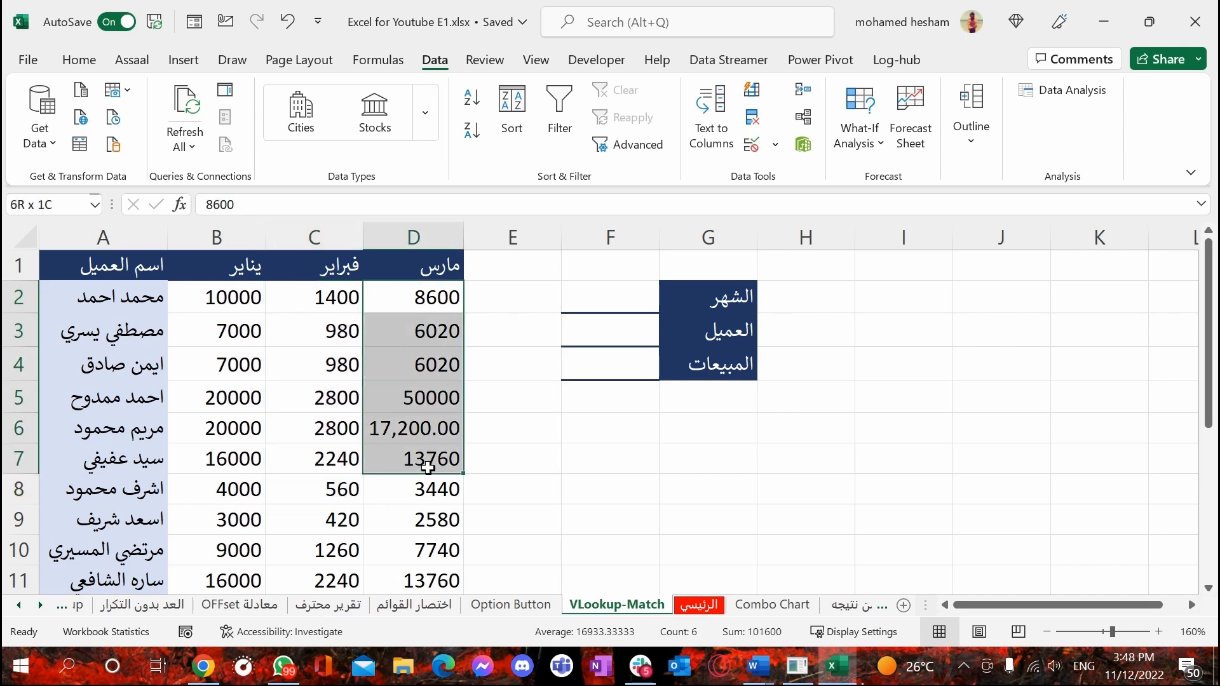
click(639, 391)
click(631, 284)
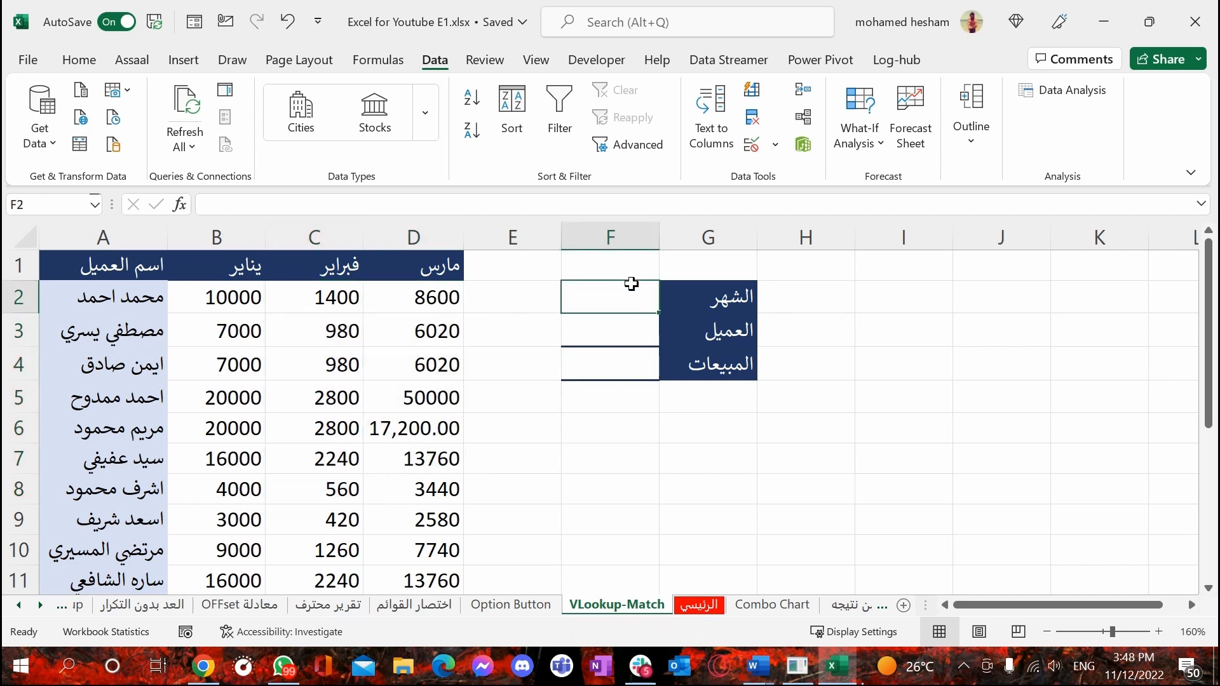
click(613, 341)
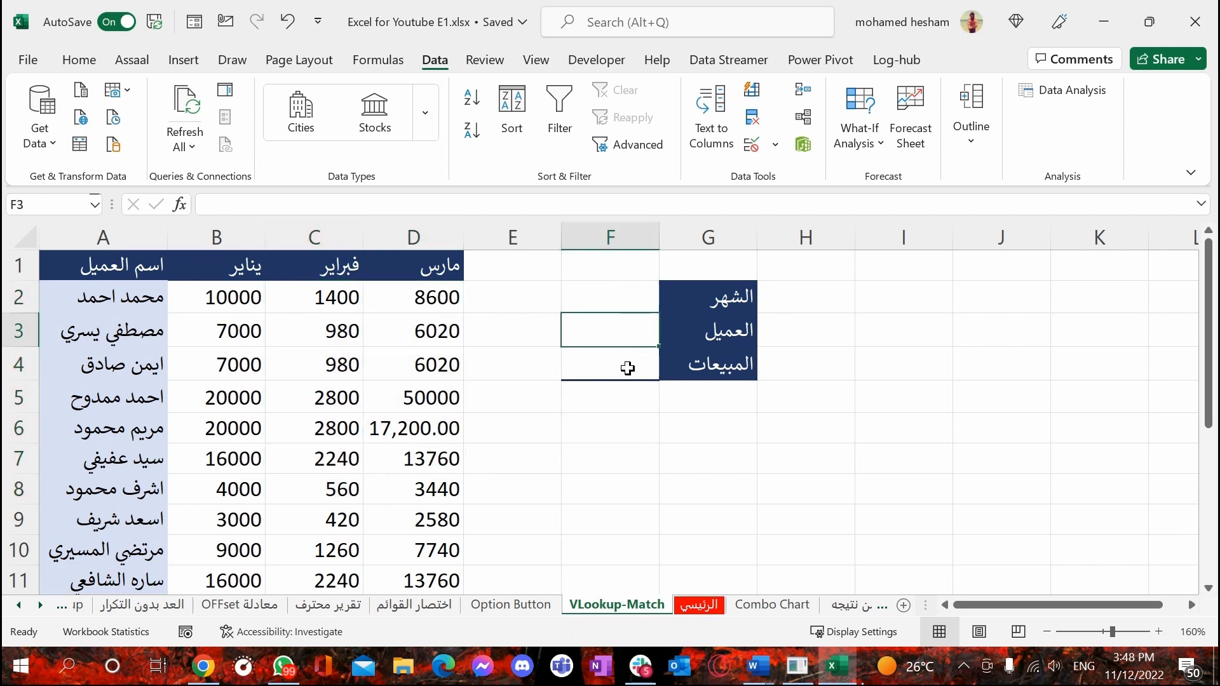
click(628, 369)
click(628, 416)
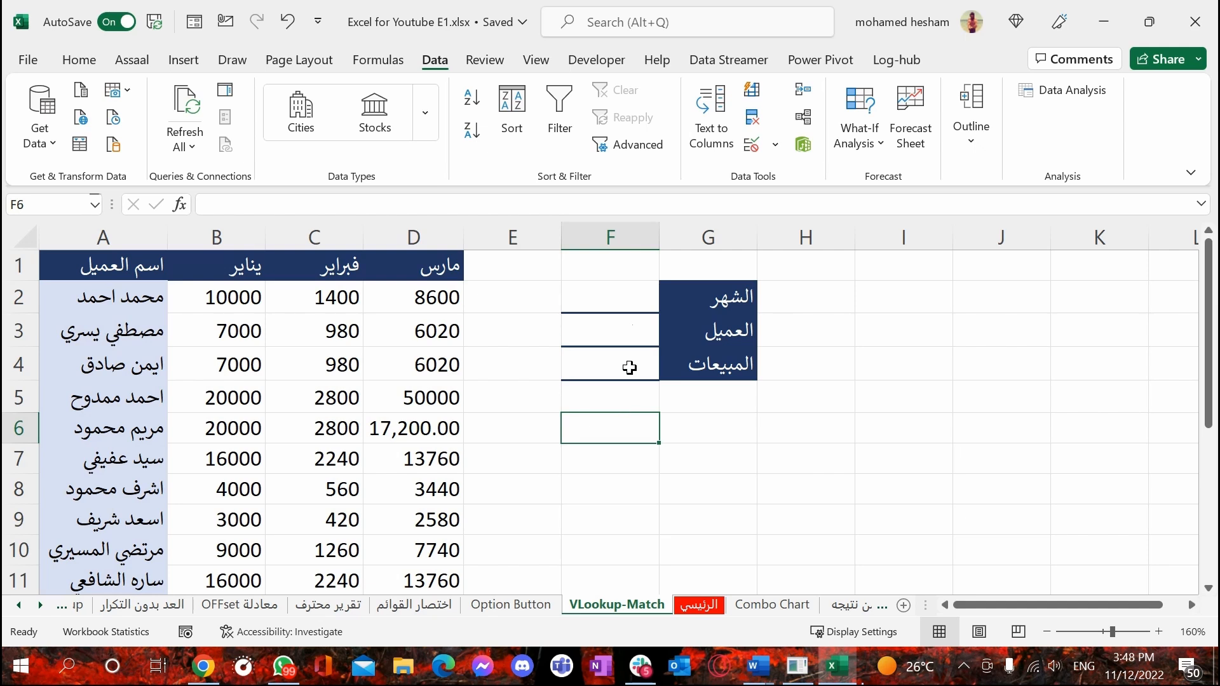
Add a List data validation to month cell F2 with source =$B$1:$D$1 and check its drop-down choices
click(622, 293)
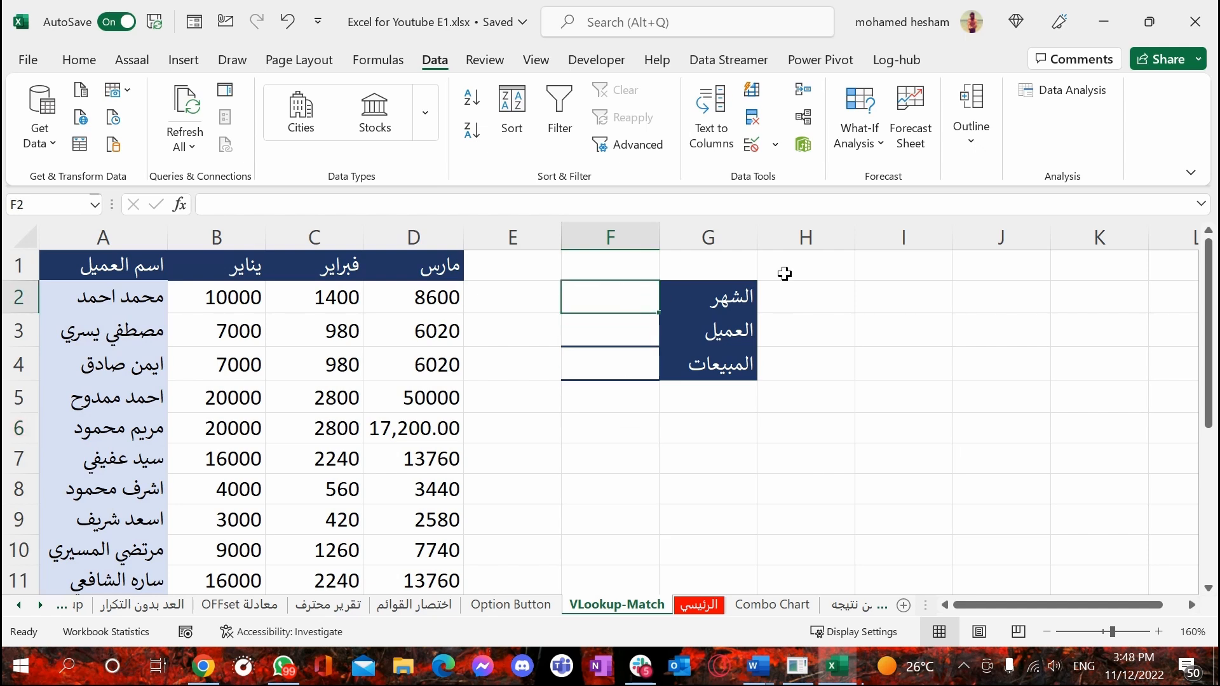
click(773, 145)
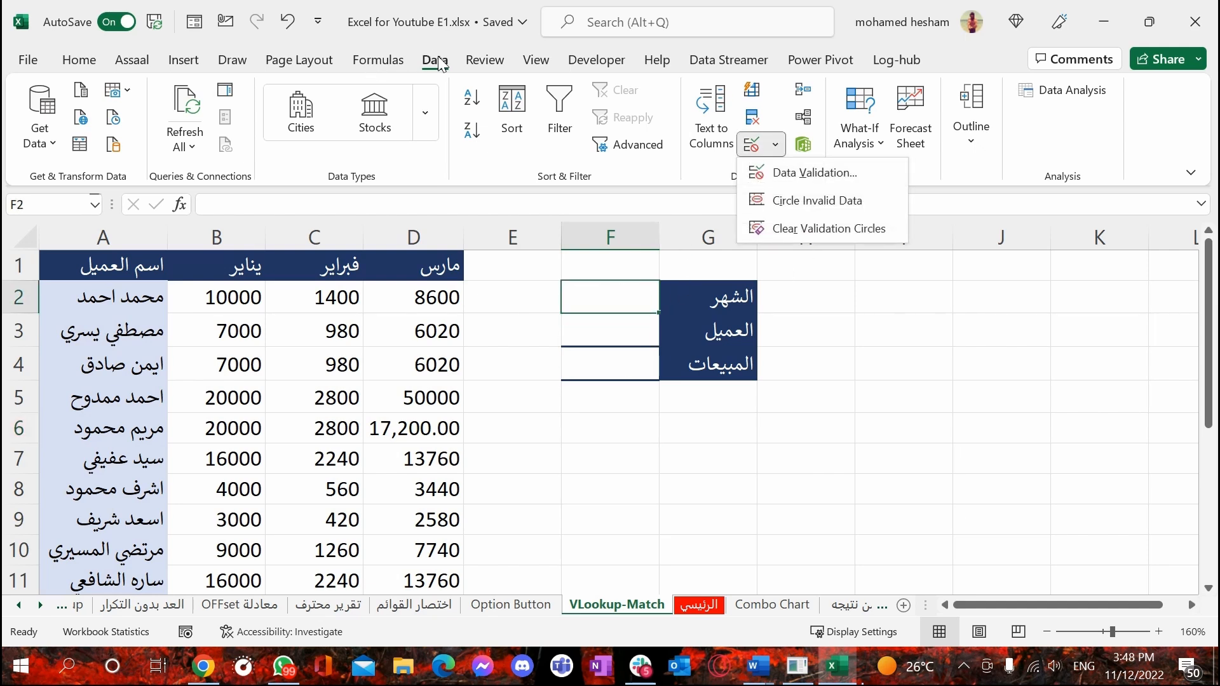
click(814, 178)
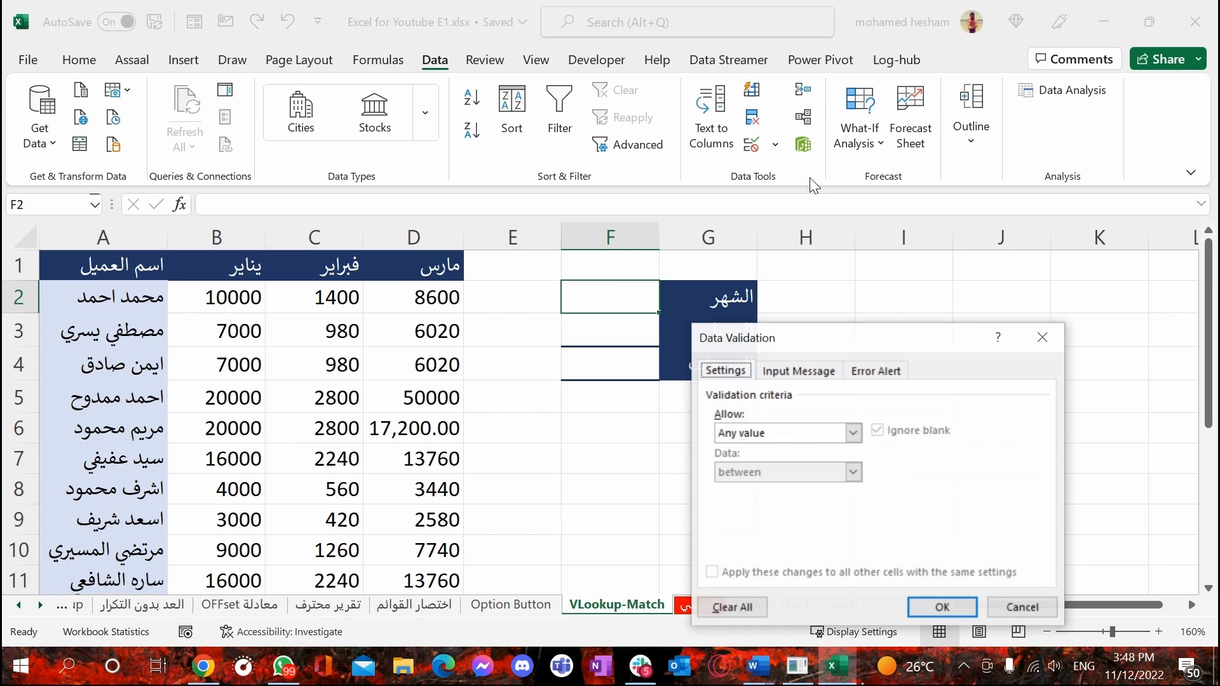
click(852, 433)
click(722, 487)
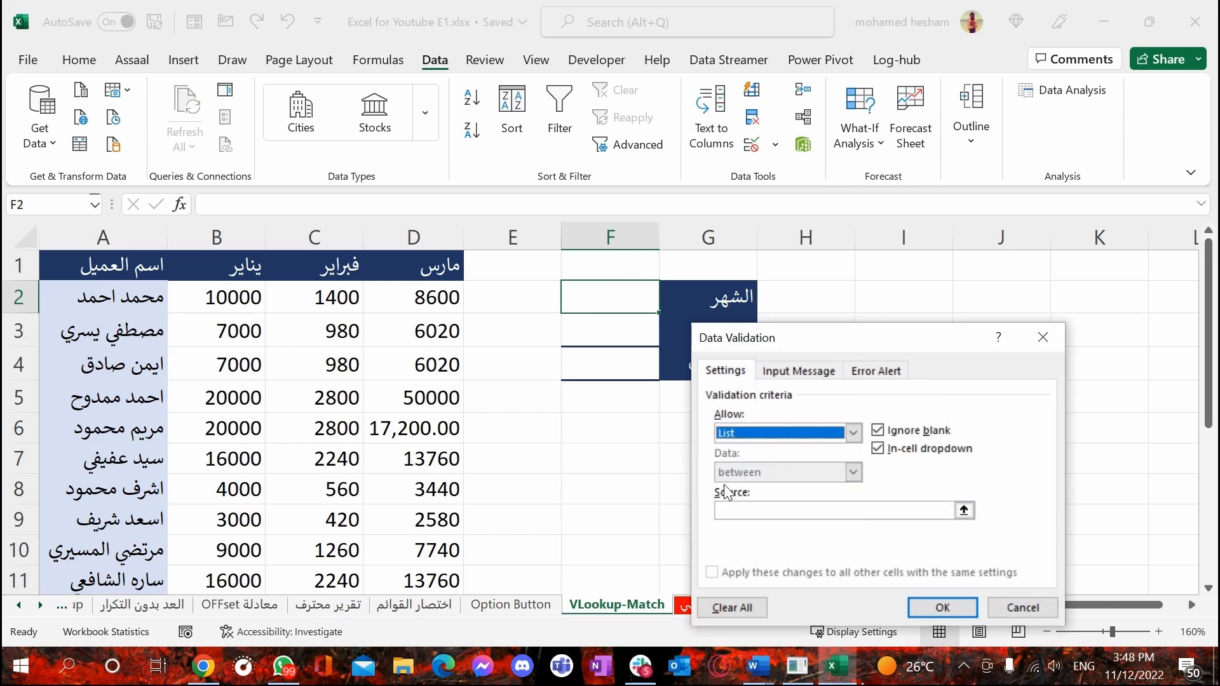
click(958, 509)
drag(244, 270, 448, 274)
click(1053, 363)
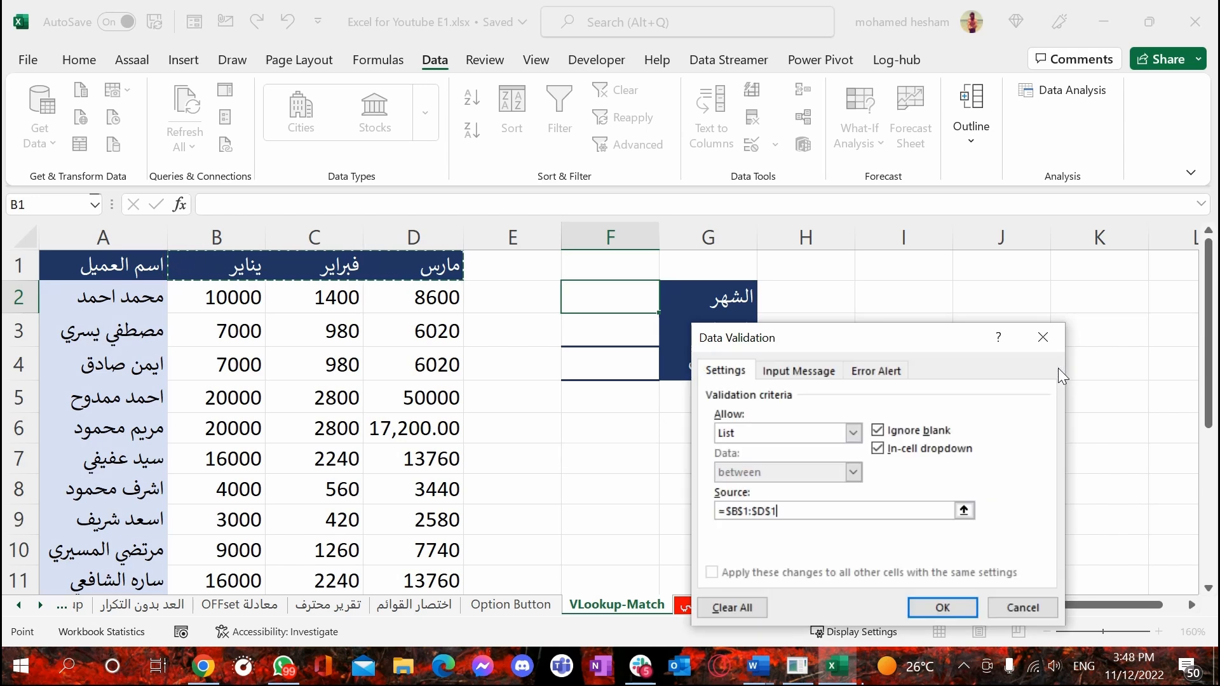
click(945, 606)
click(670, 304)
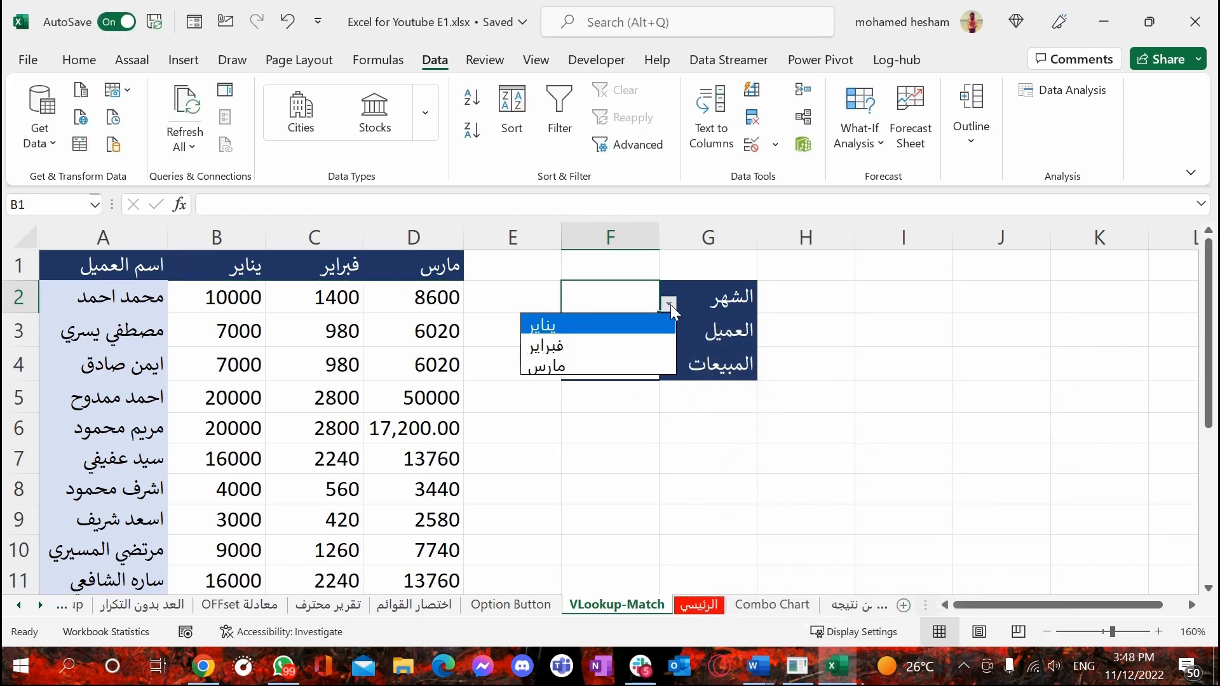
click(670, 304)
Add a List data validation to customer cell F3 with source =$A$2:$A$11
click(625, 330)
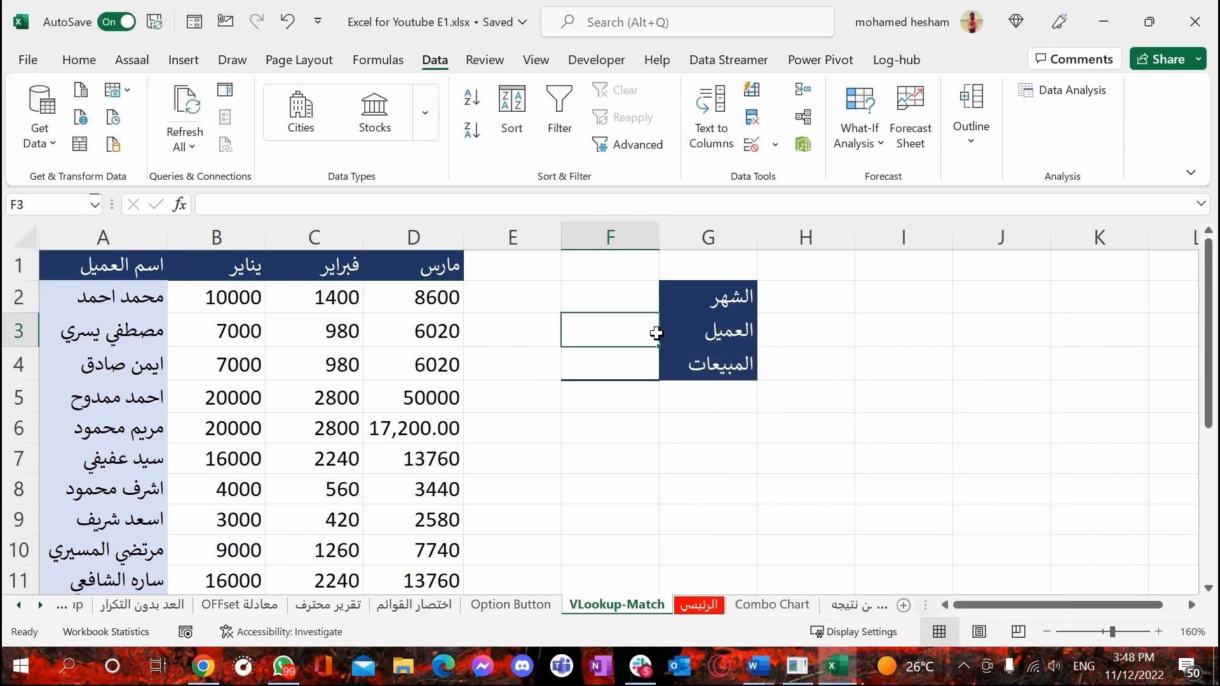
click(775, 145)
click(794, 168)
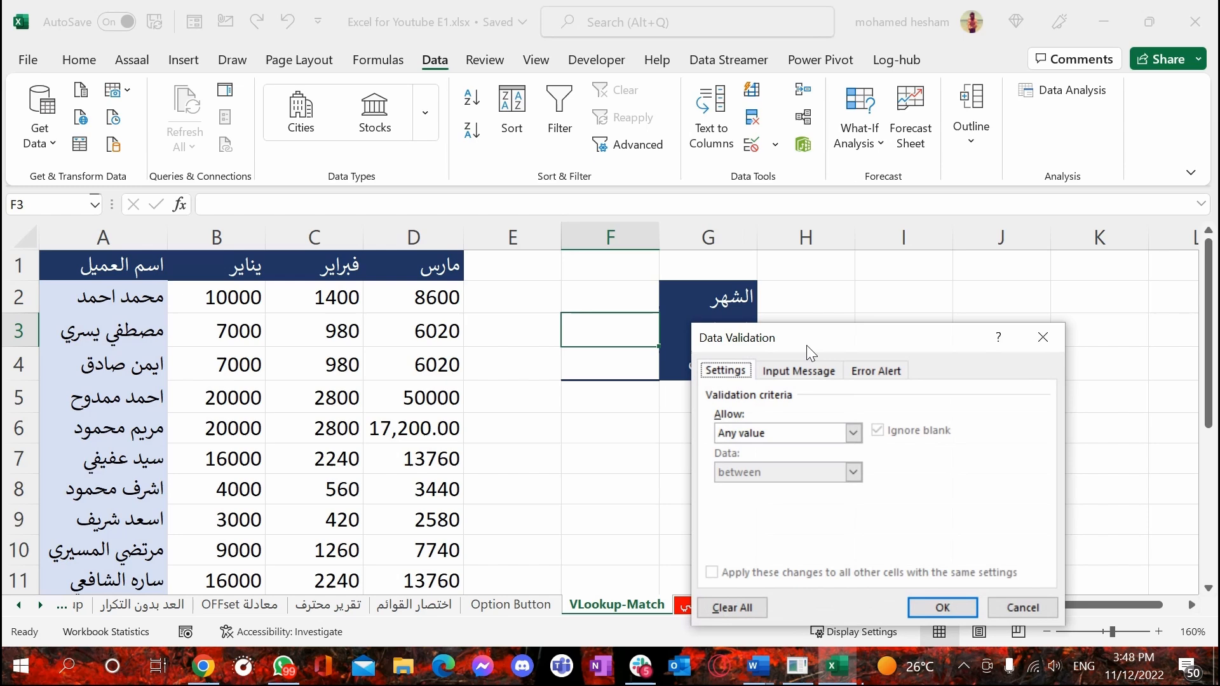
click(851, 434)
click(781, 489)
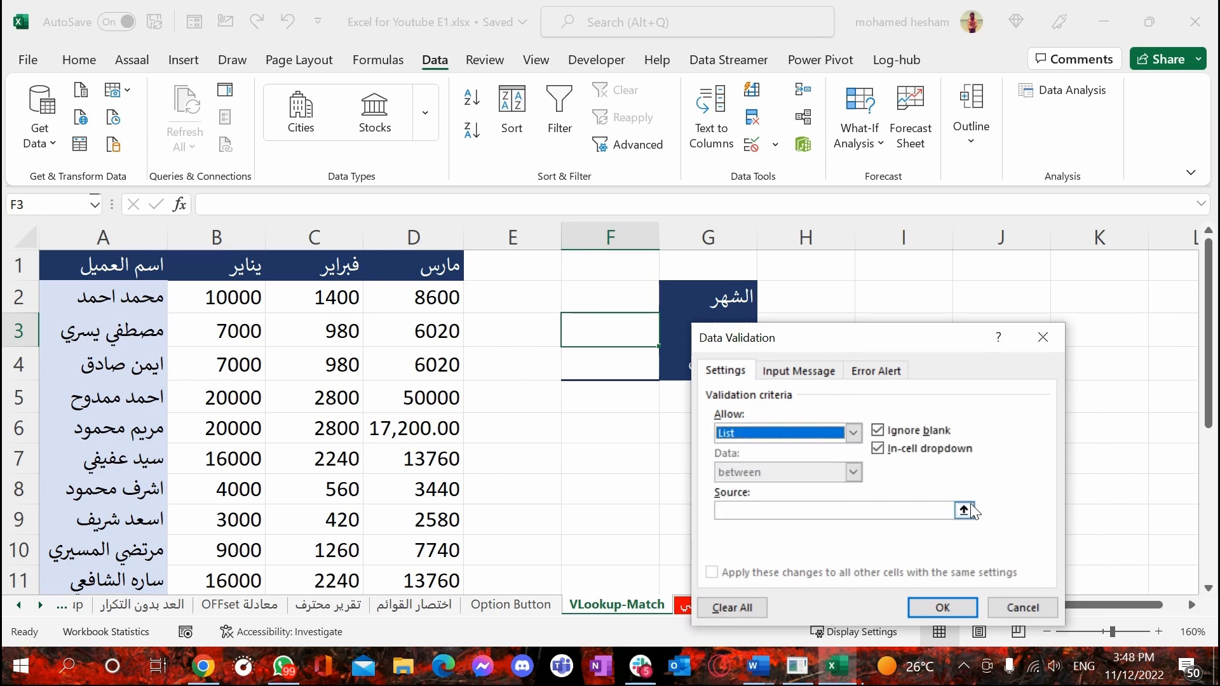
click(964, 510)
drag(151, 301, 144, 515)
scroll(140, 433, up, 1)
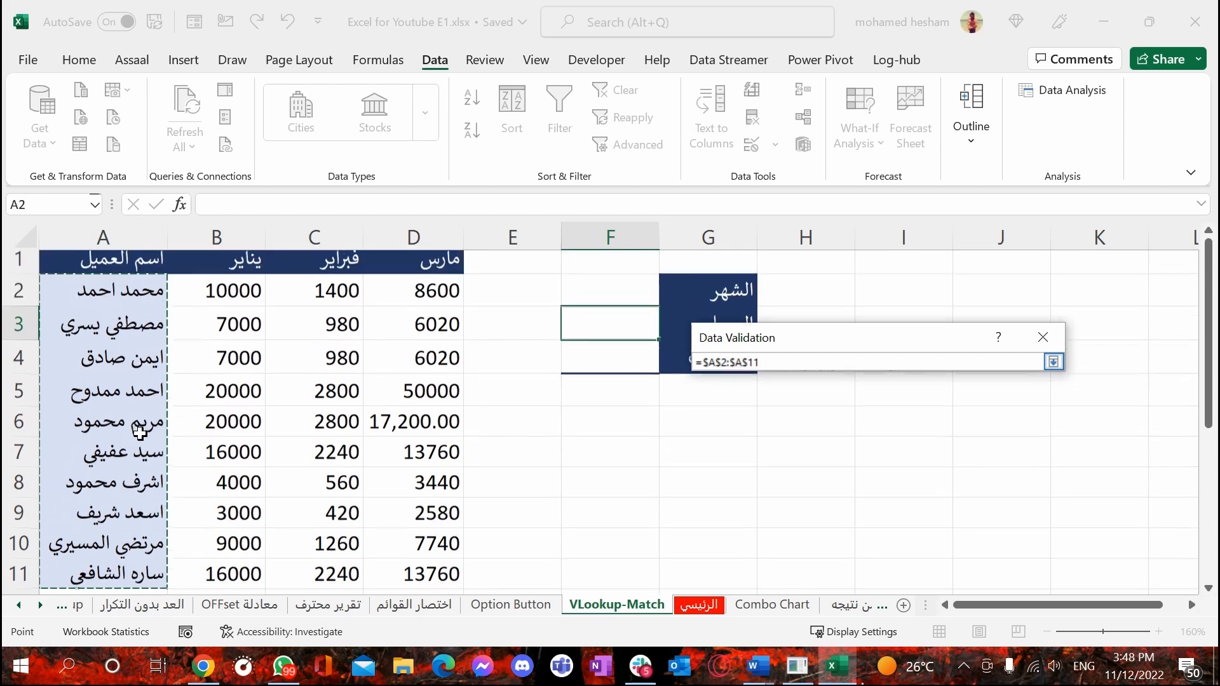
click(1053, 362)
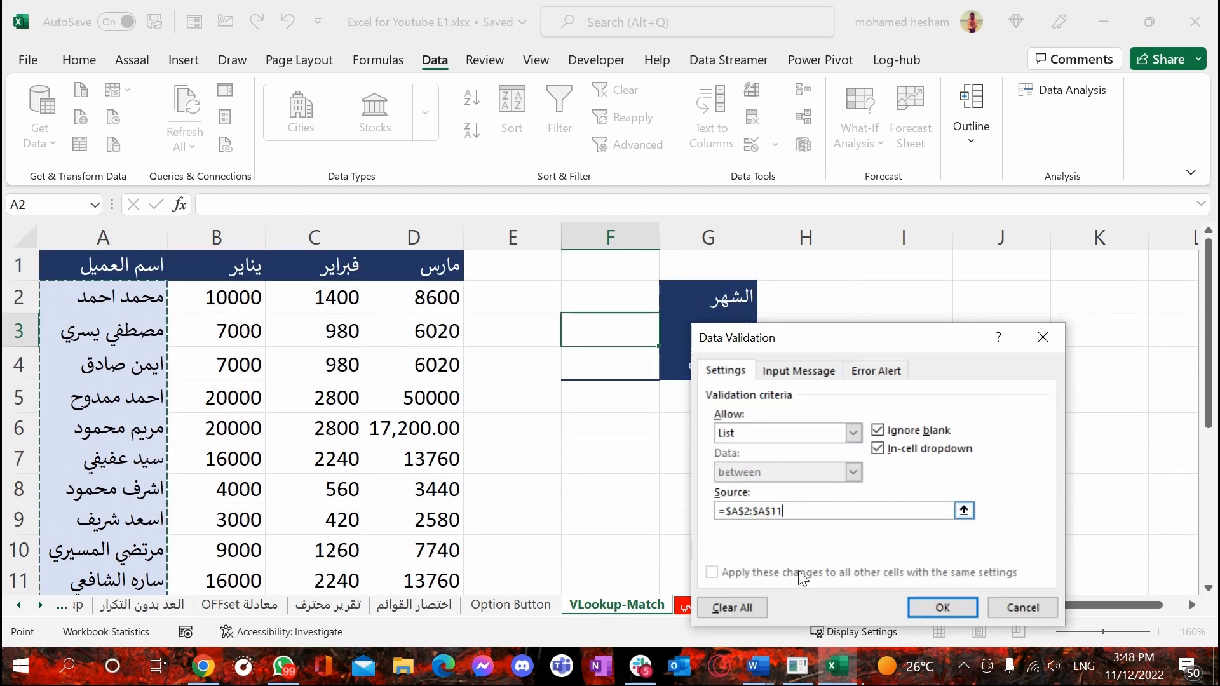
click(931, 608)
Choose فبراير as the month in F2 and the customer listed in A3 as the customer in F3
click(634, 293)
click(666, 303)
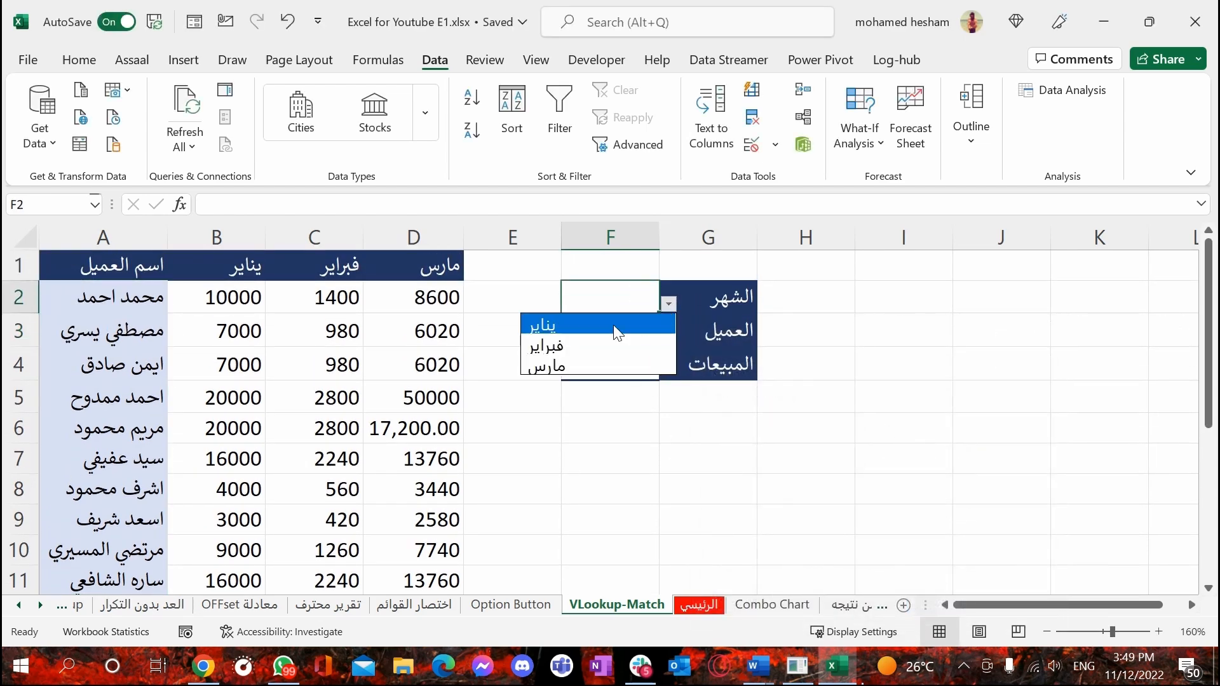
click(580, 347)
click(607, 337)
click(669, 337)
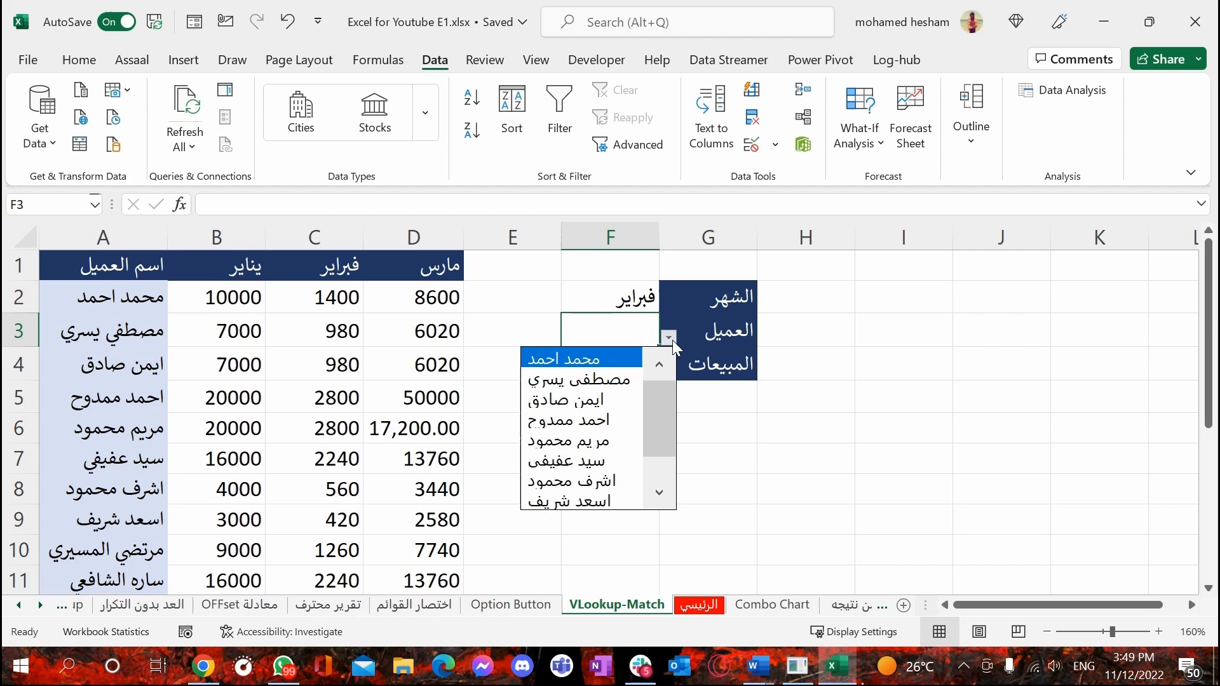
click(612, 389)
Begin a VLOOKUP formula in sales cell F4 with F3 as the lookup value and A2:D11 as the table array
key(Return)
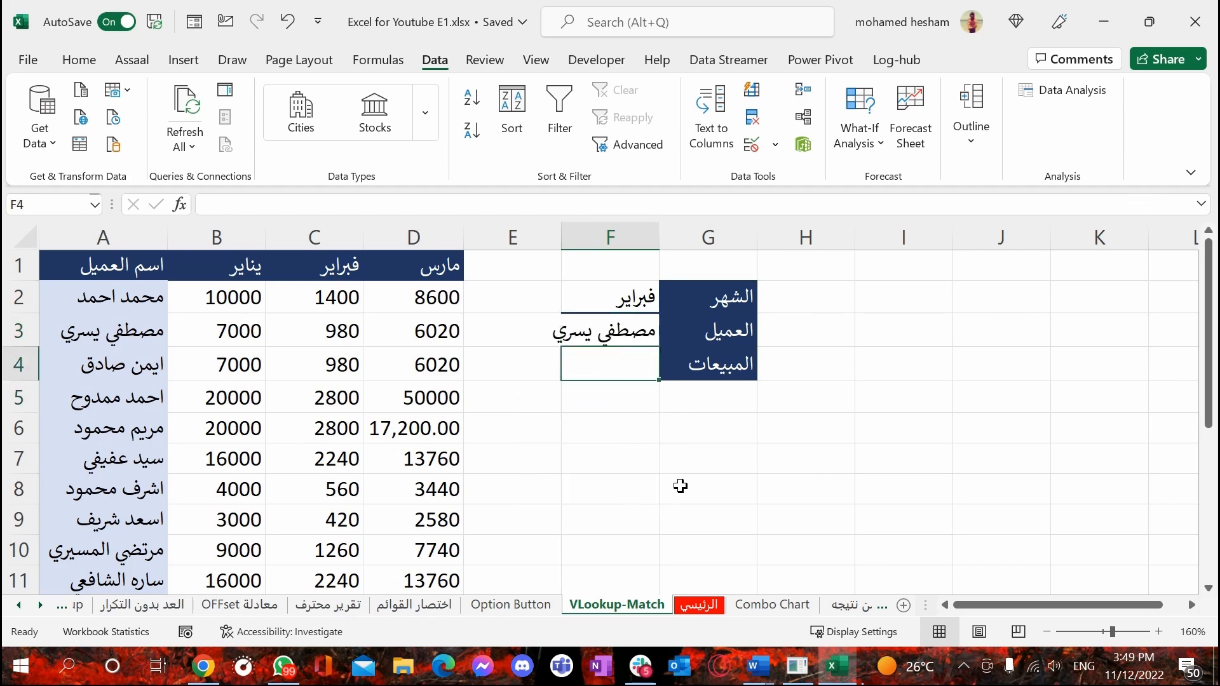
text(=vloo)
key(Tab)
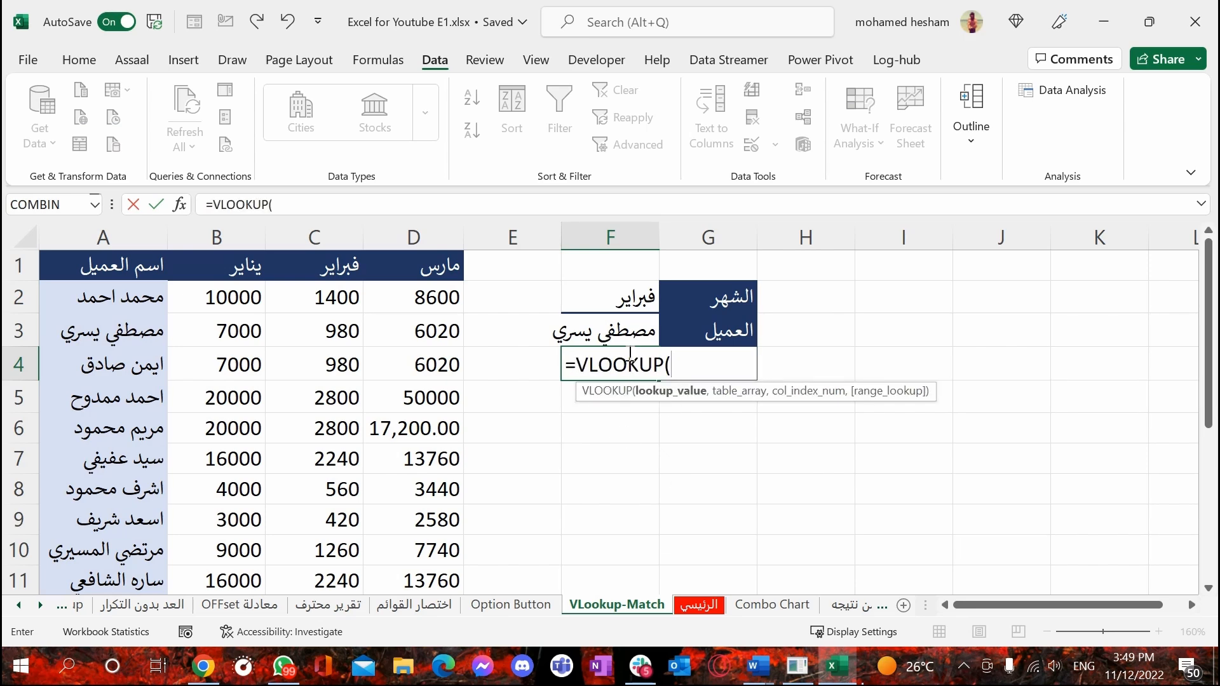
click(629, 336)
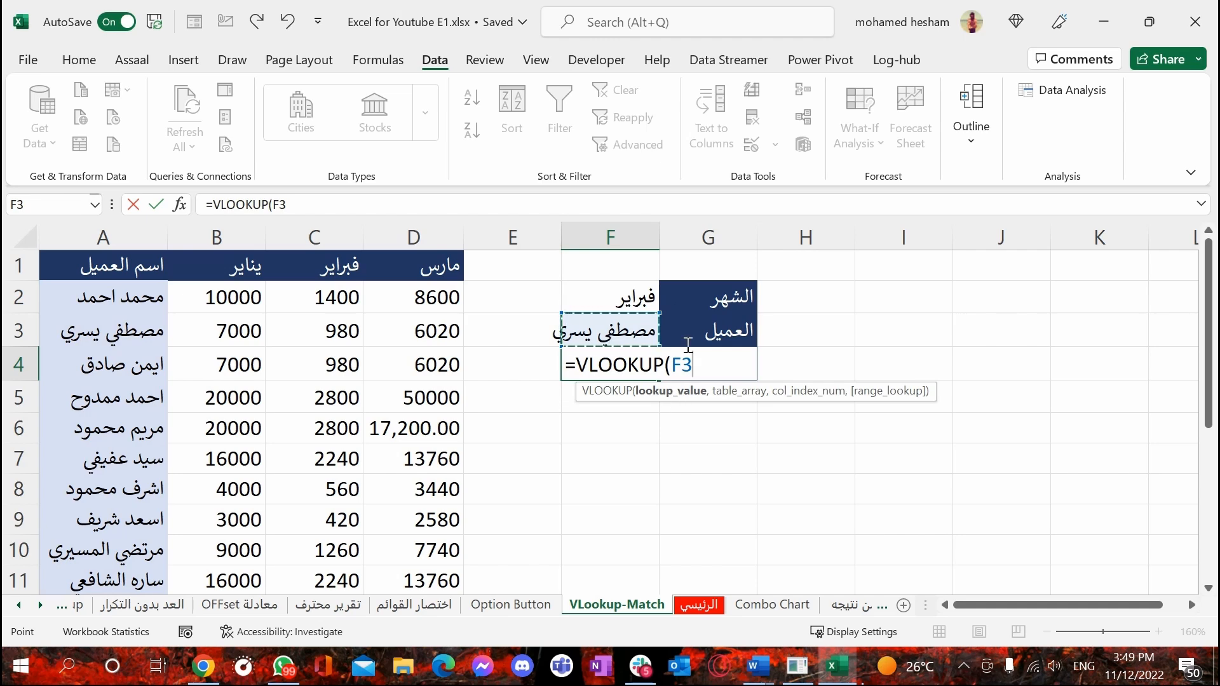
text(,)
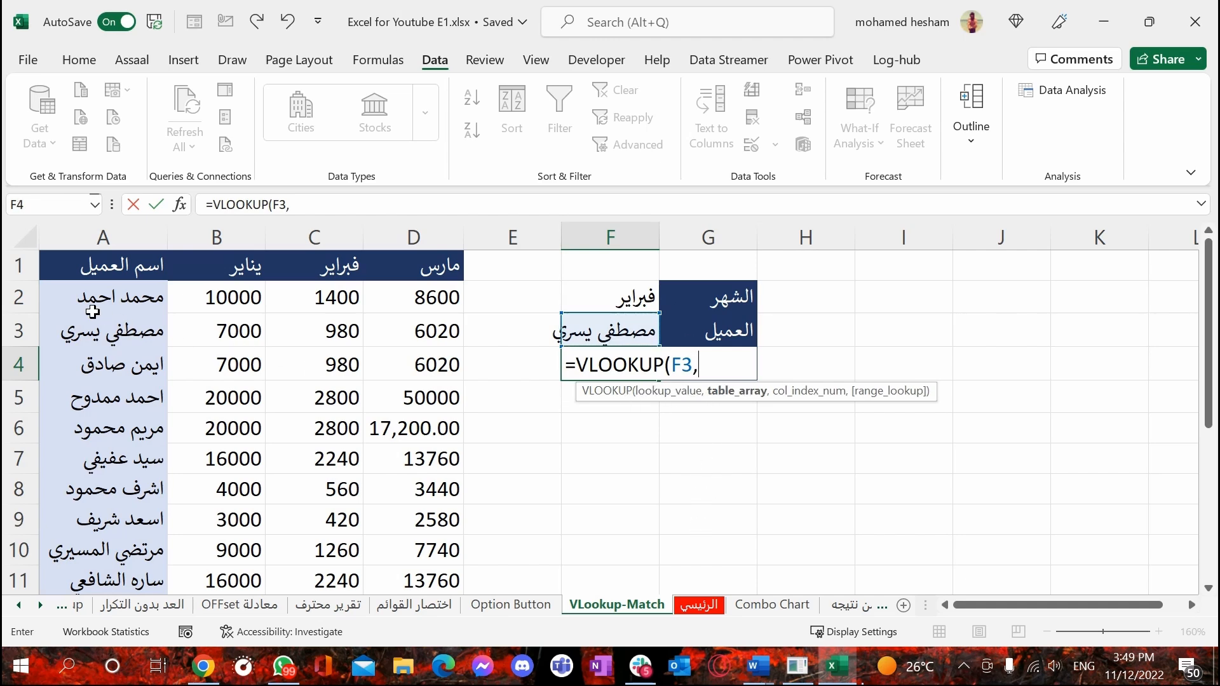
drag(96, 309, 407, 512)
scroll(468, 481, up, 1)
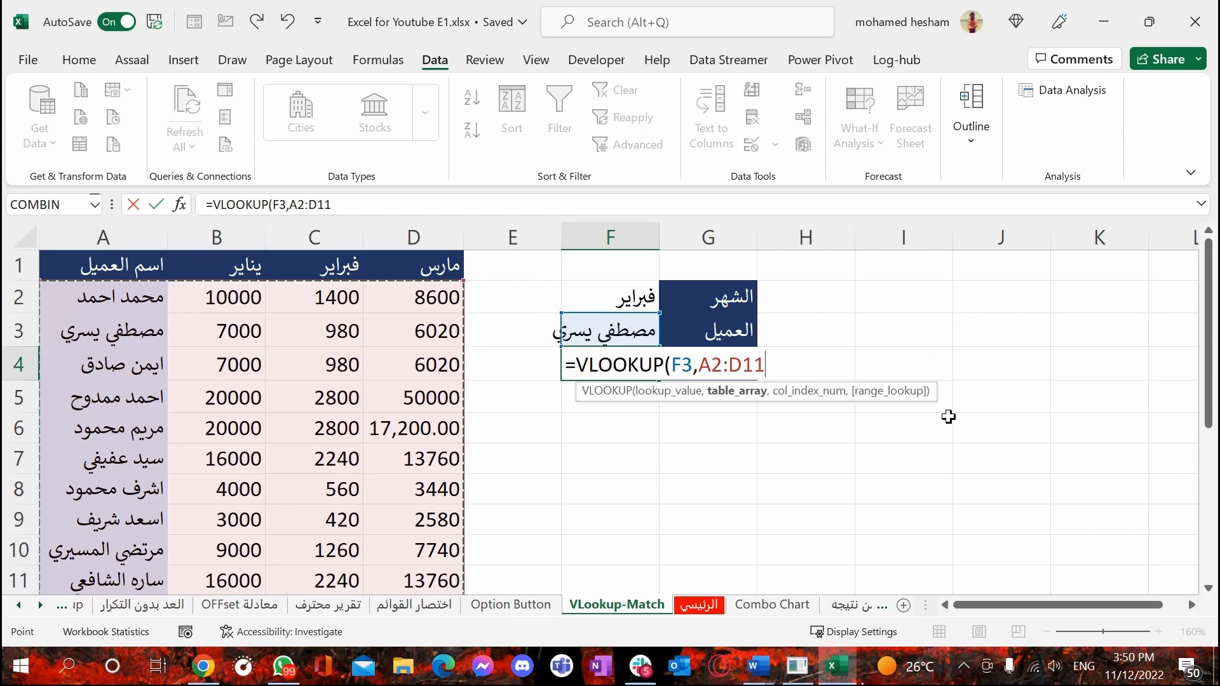
Complete the F4 VLOOKUP formula with column index 3 and an exact match (FALSE)
text(,)
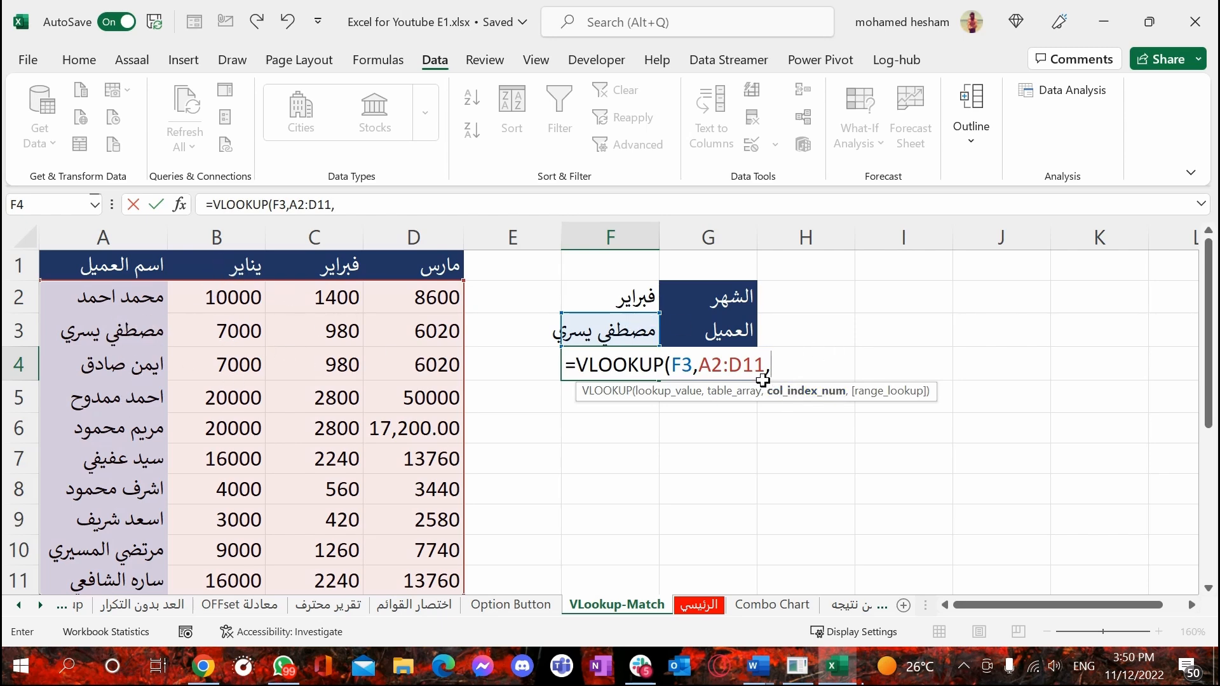
text(3,)
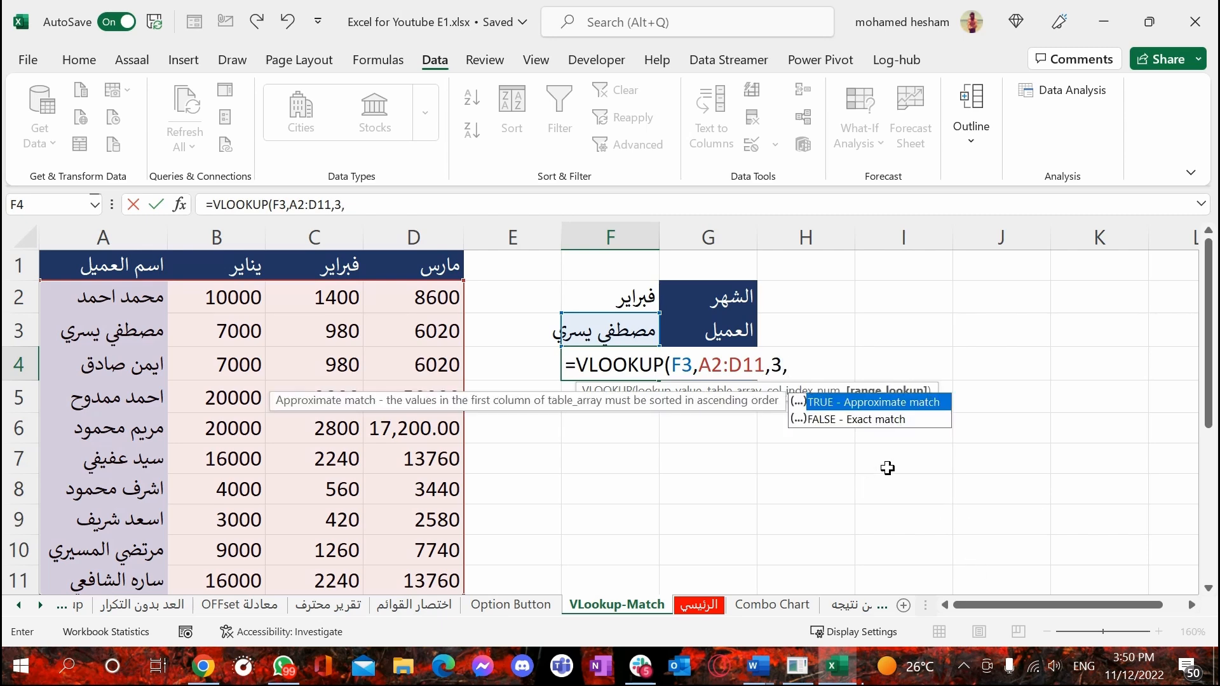
key(Down)
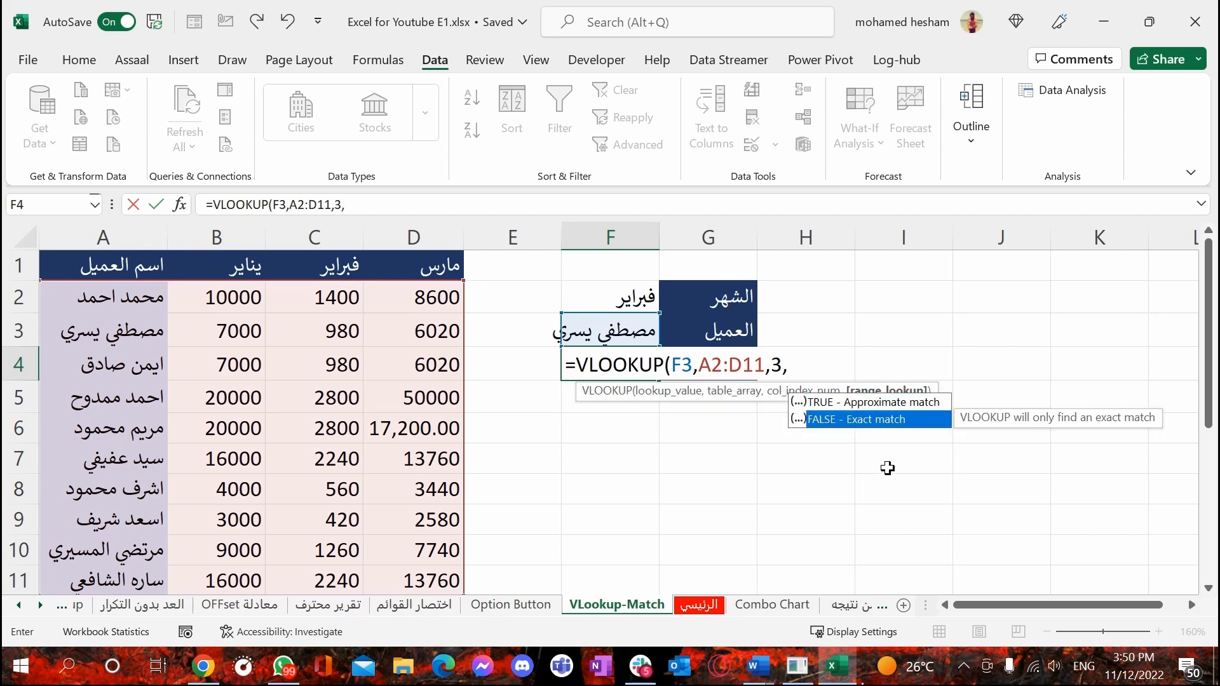
key(Tab)
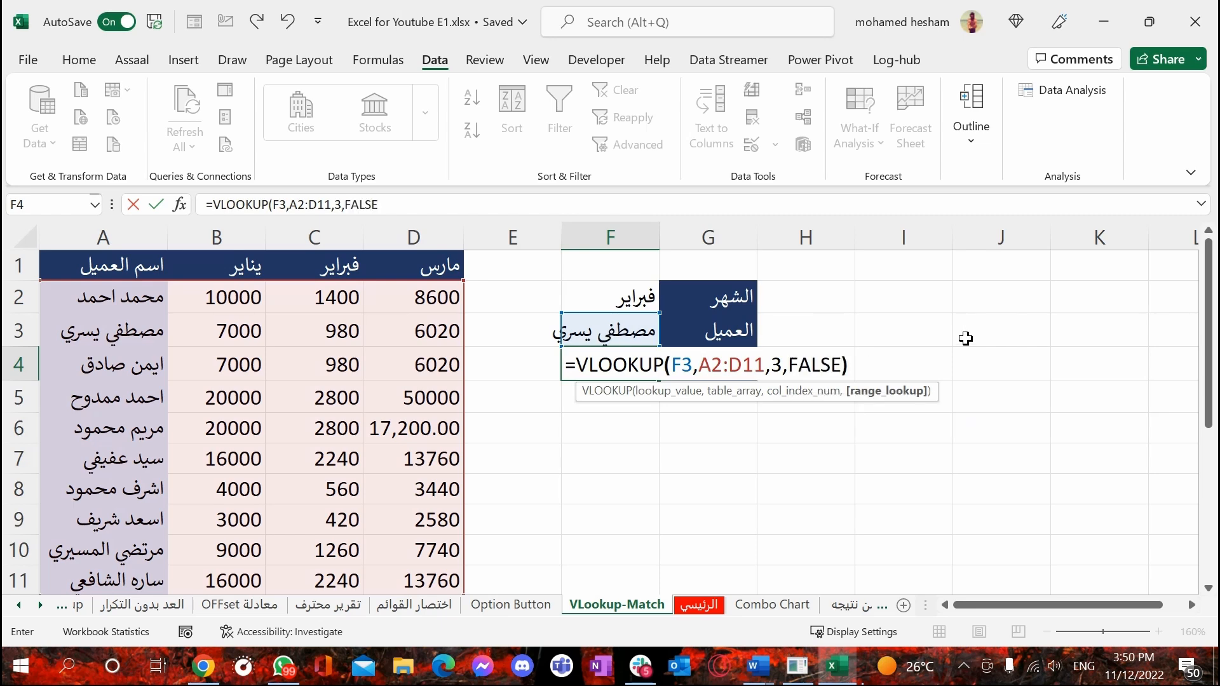
text())
key(Return)
Compare the sales result in F4 with the selected customer's فبراير value in C3
click(643, 373)
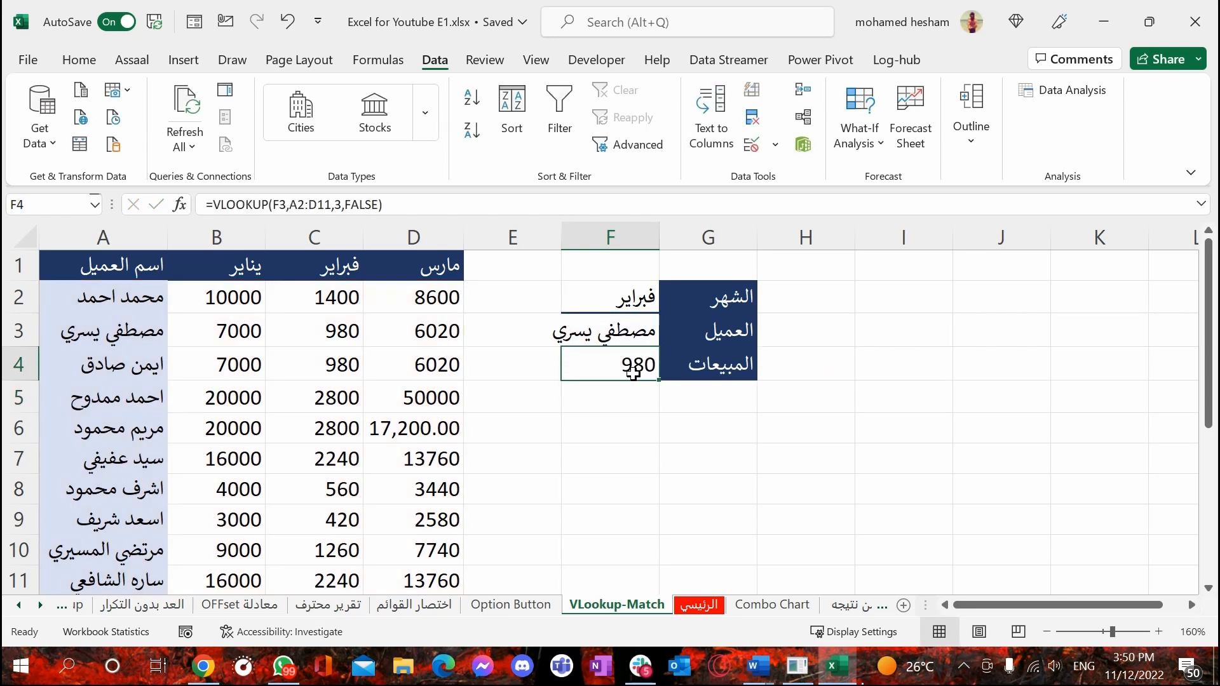
click(135, 335)
click(323, 340)
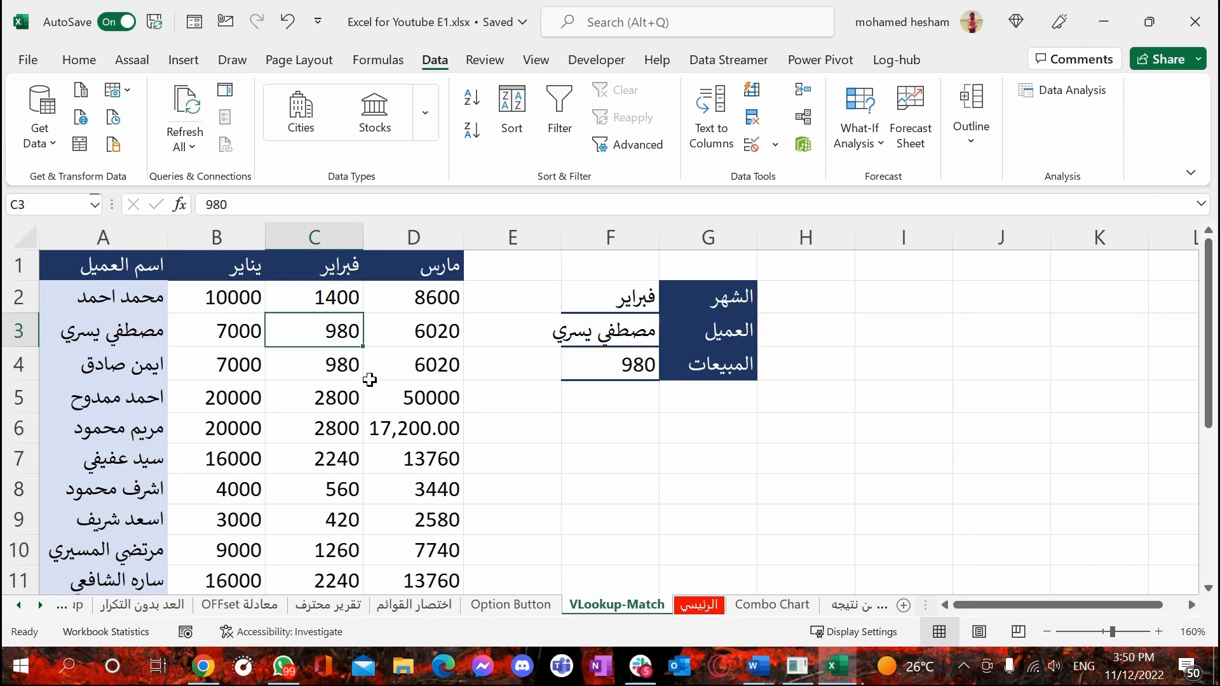
click(616, 359)
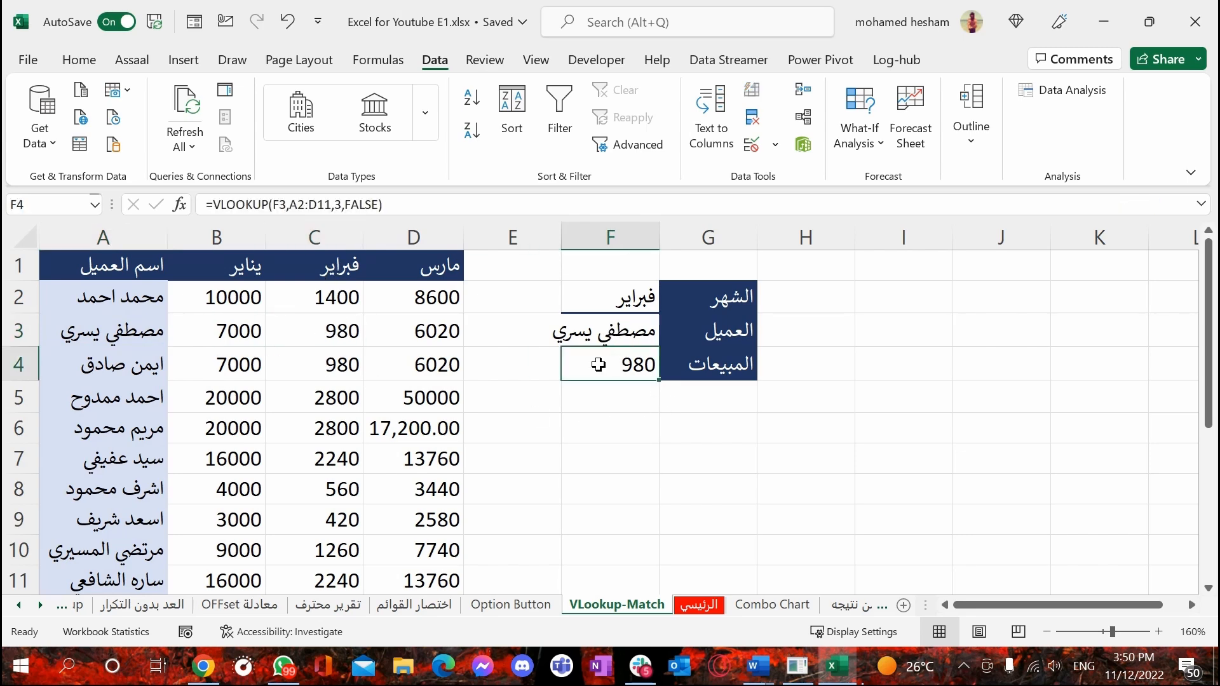
Change the customer in F3 to the one listed in A4 and inspect the sales result in F4
click(621, 329)
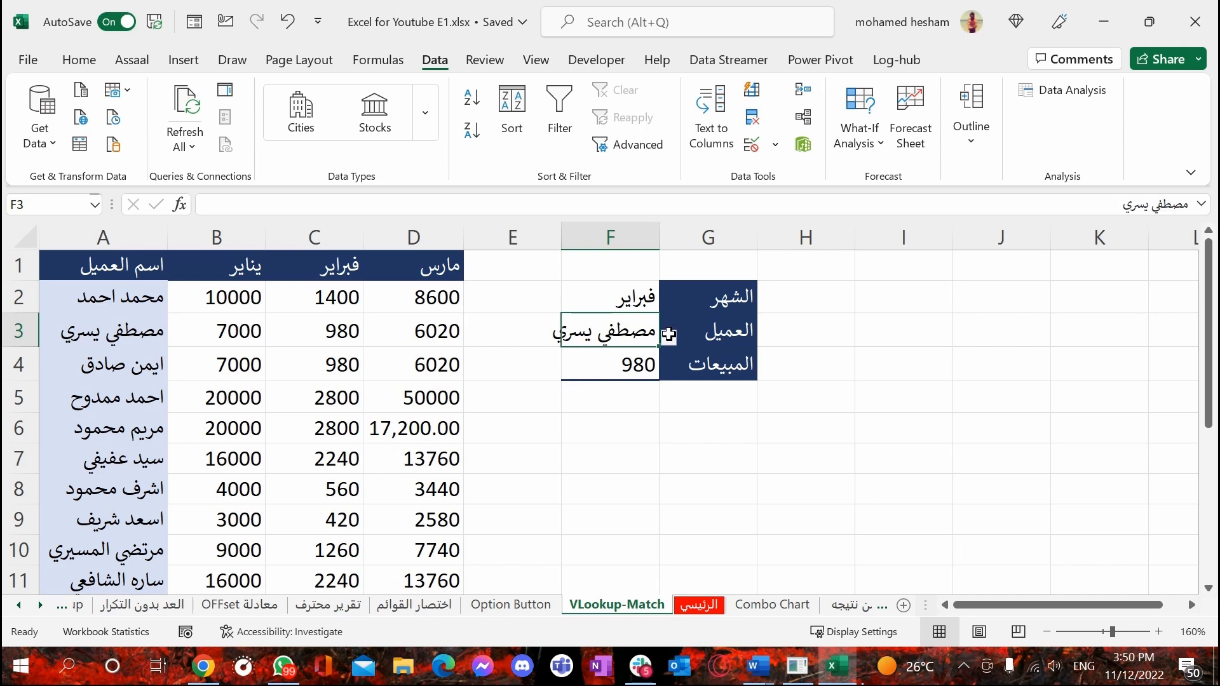
click(669, 334)
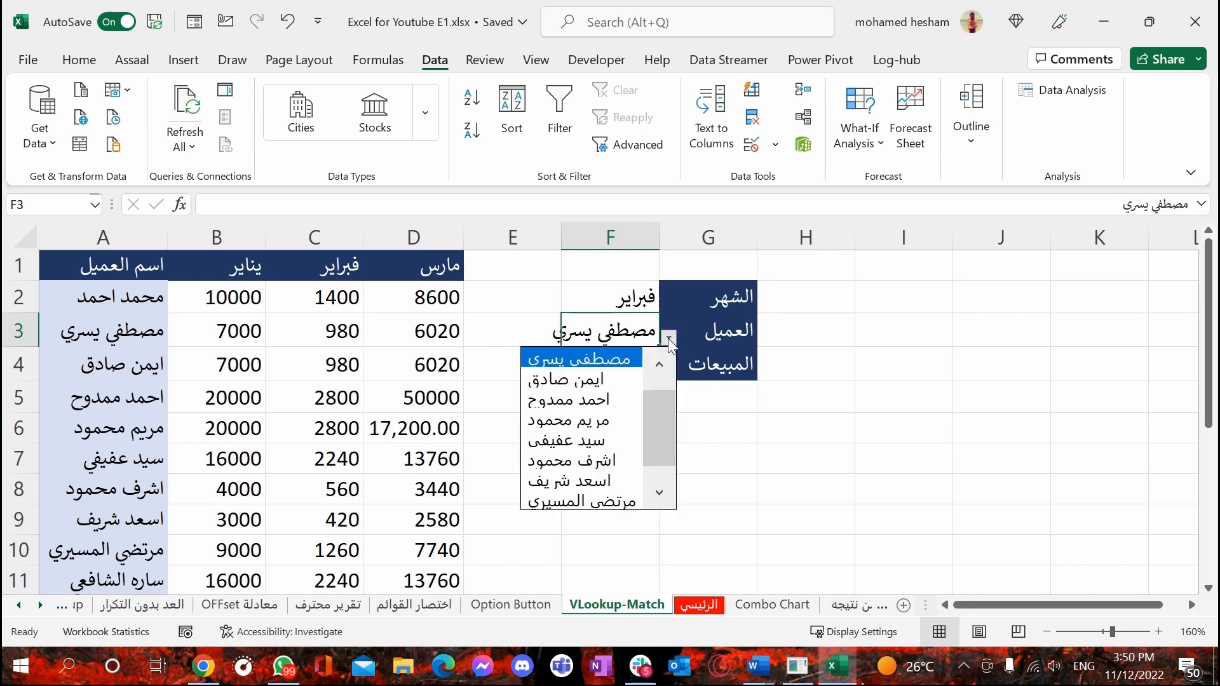
click(575, 379)
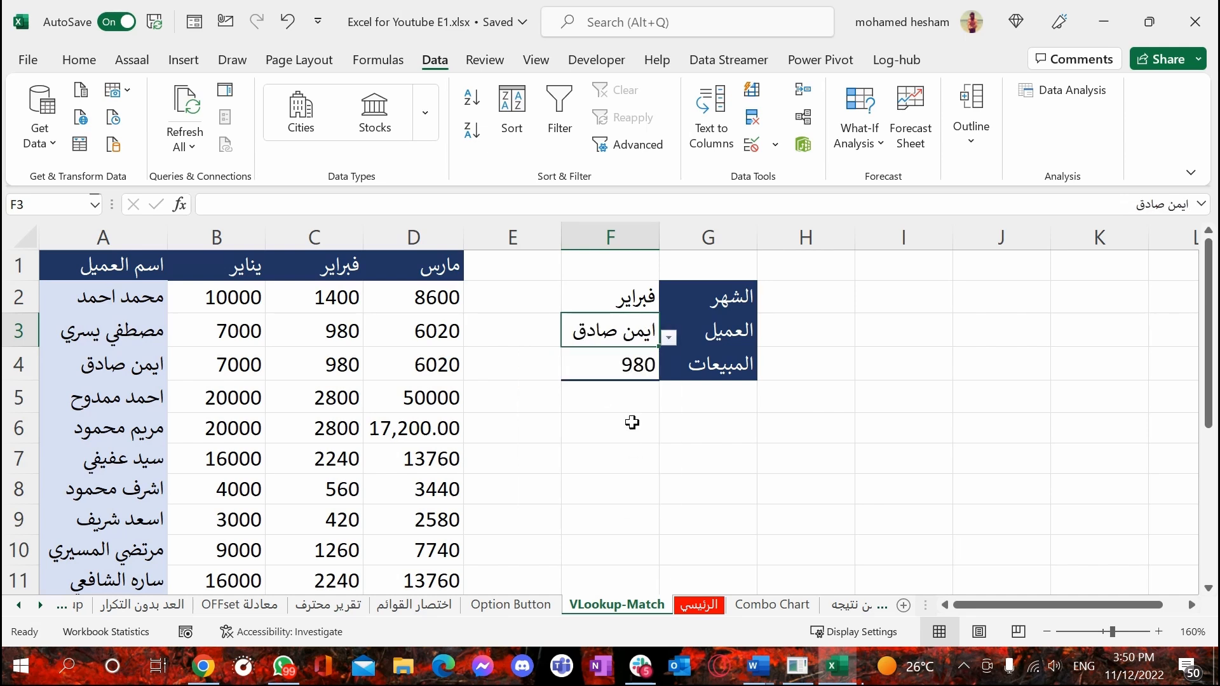
click(605, 365)
Set the customer in F3 to the one listed in A6 and compare the F4 result with C6
click(605, 335)
click(668, 338)
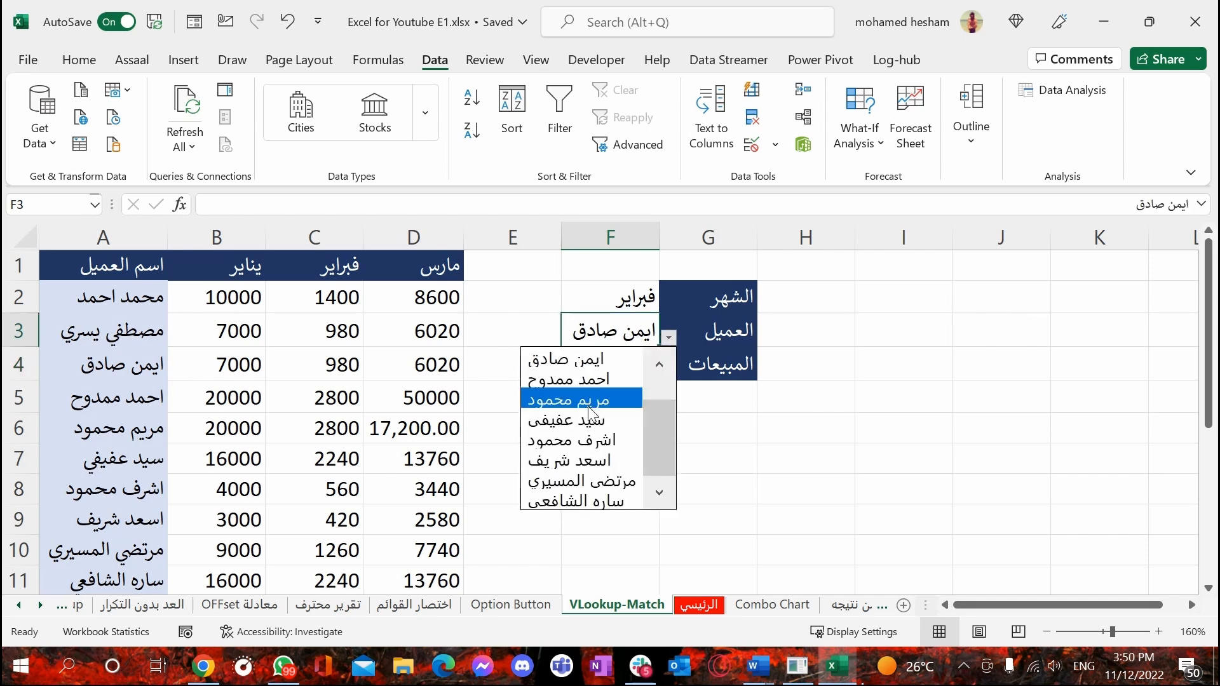
click(591, 400)
click(621, 370)
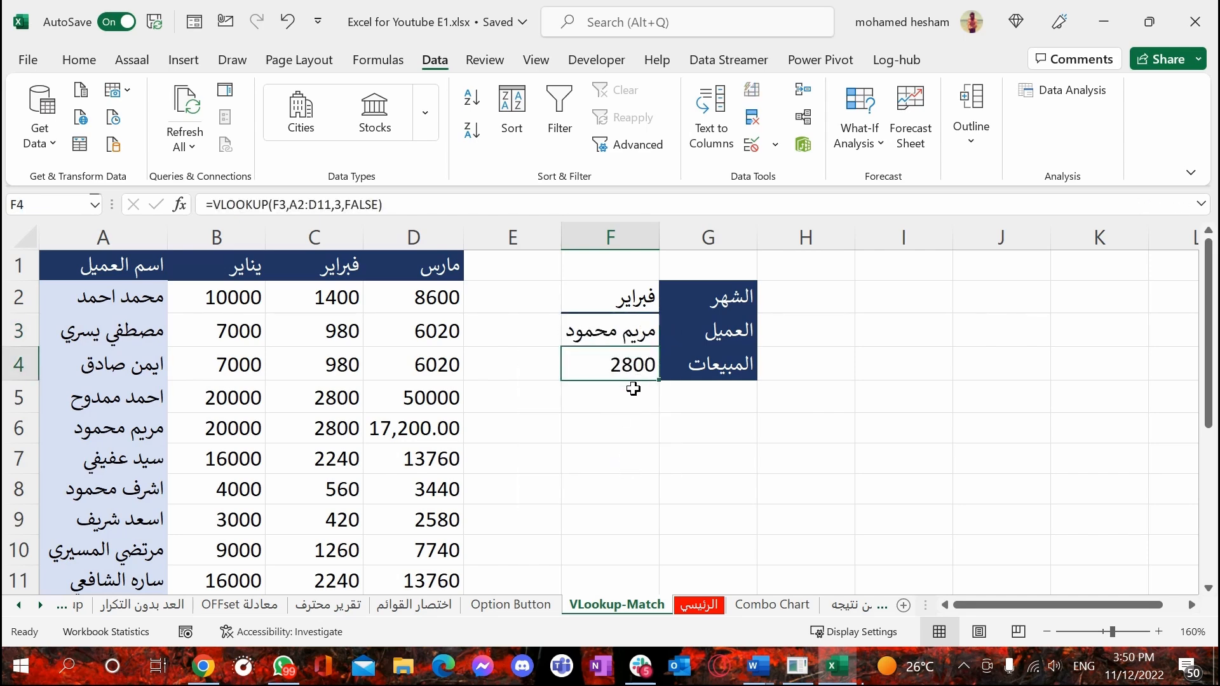
click(343, 431)
Change the month in F2 to يناير and inspect the sales result in F4
click(594, 330)
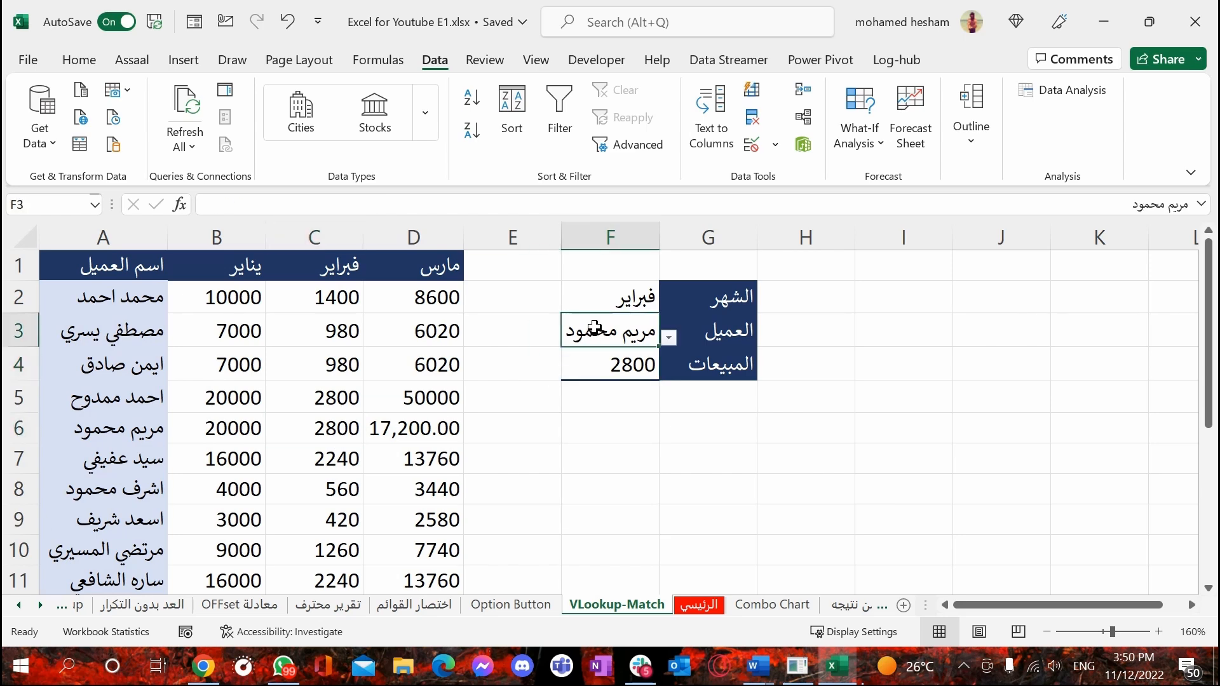
click(655, 301)
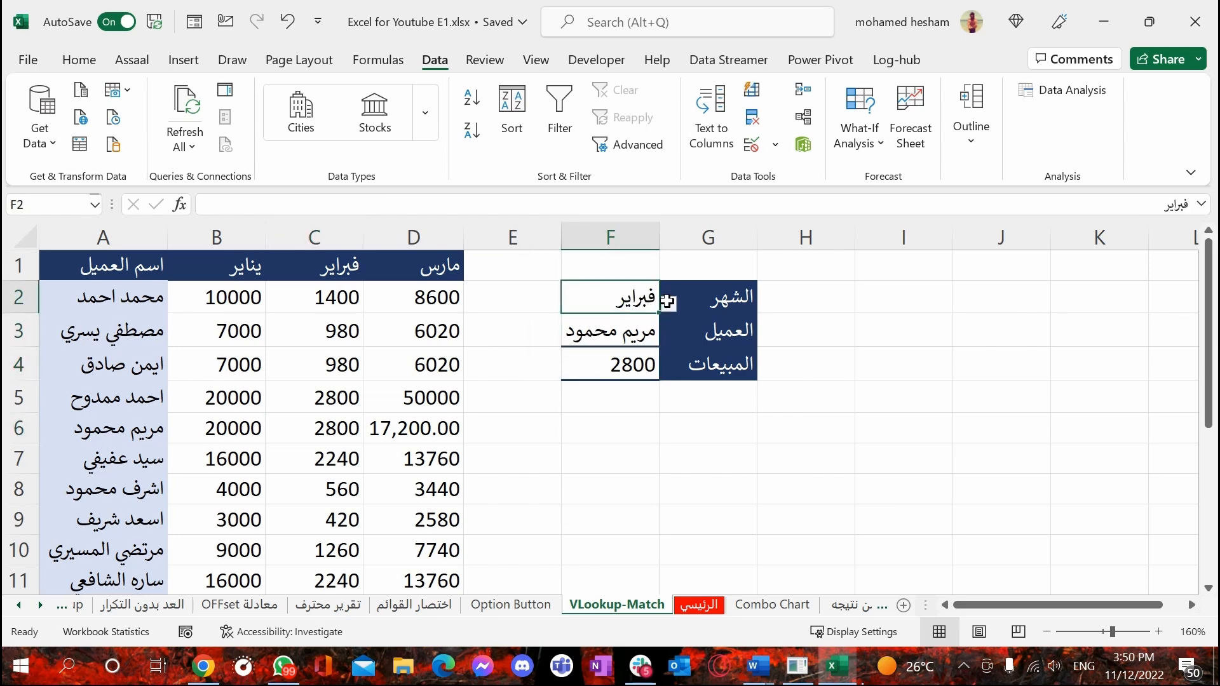
click(669, 303)
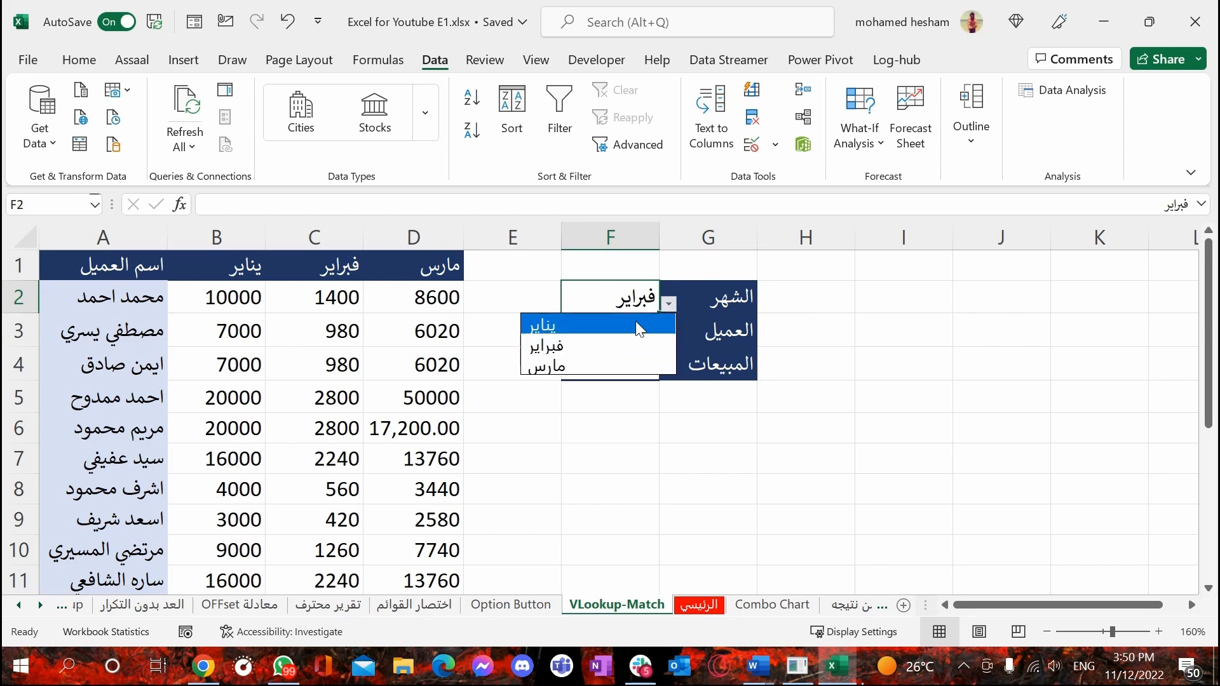
click(577, 335)
click(611, 360)
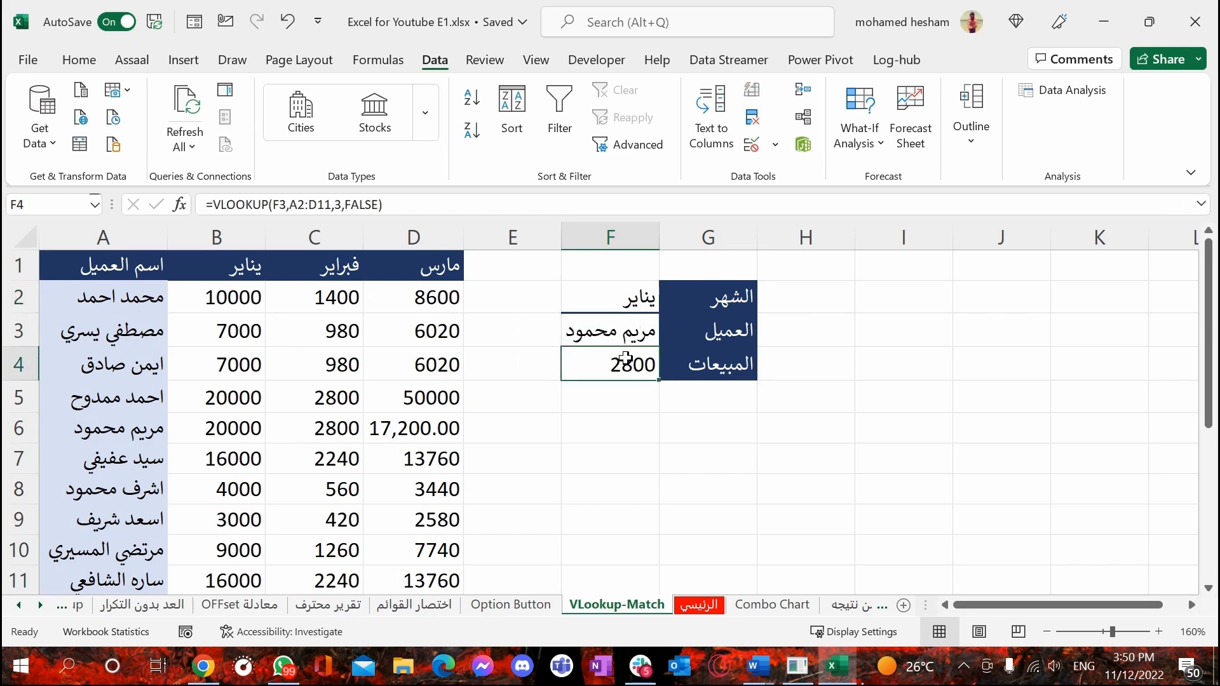
Set the column index in the F4 VLOOKUP formula to 2
double_click(626, 365)
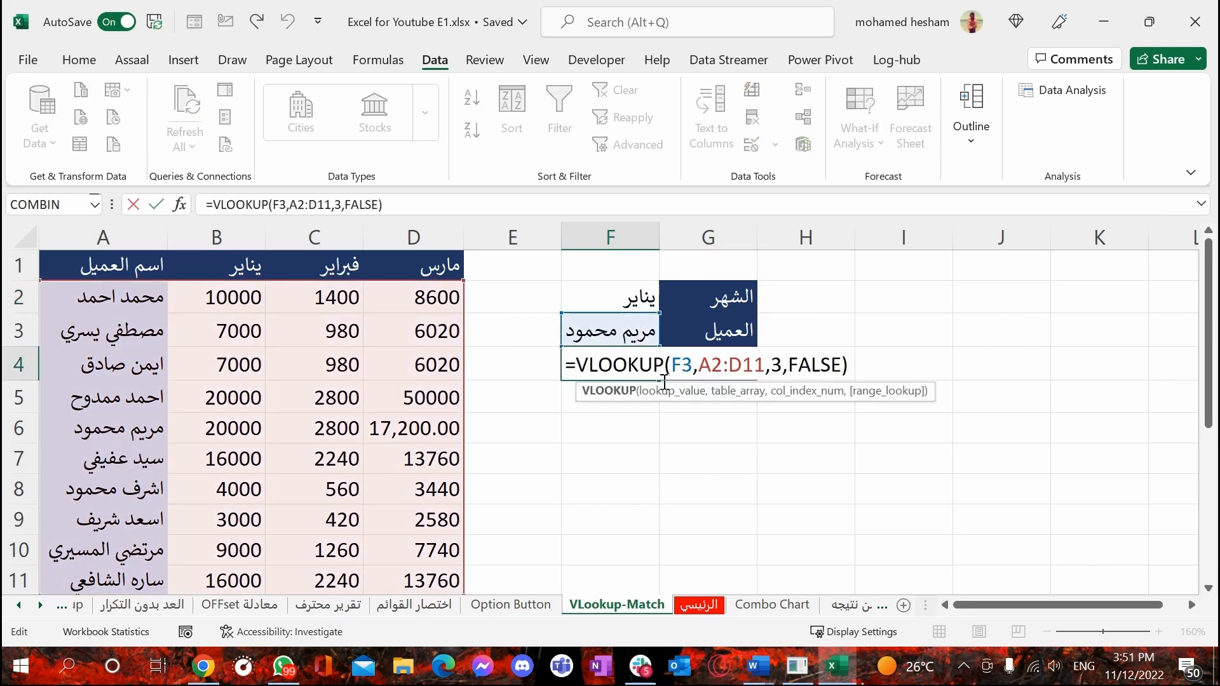
click(780, 359)
double_click(776, 364)
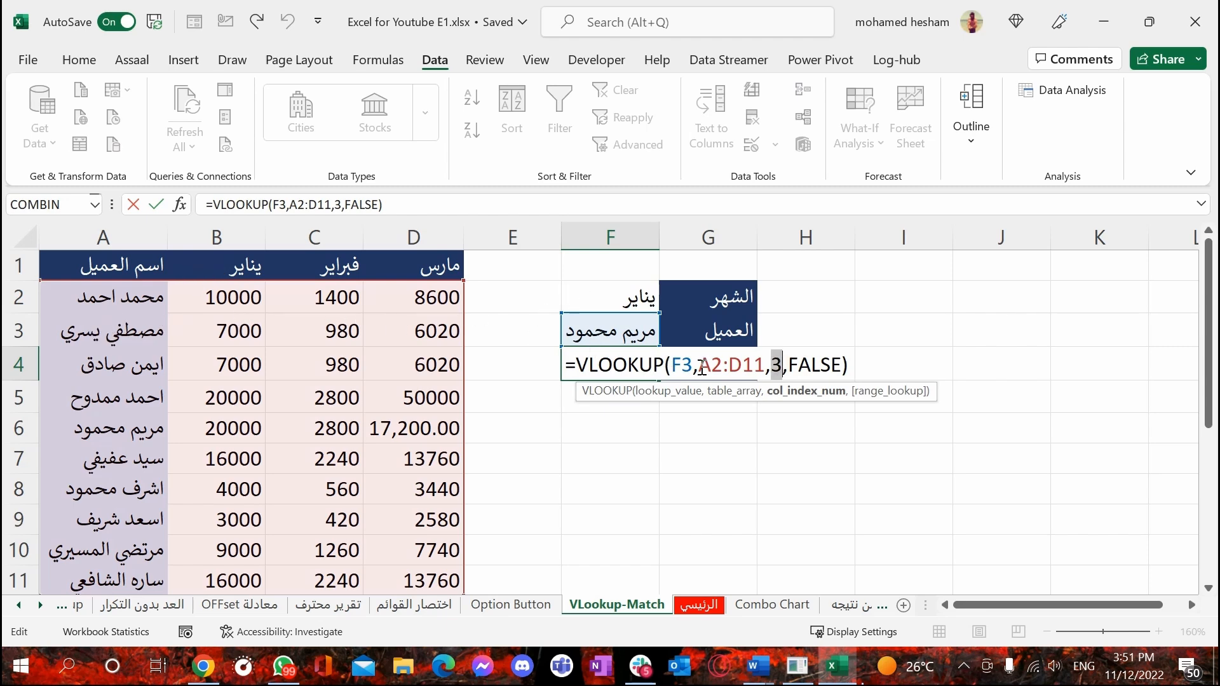
text(2)
key(Return)
Compare the sales result in F4 with the selected customer's يناير value in B6
click(603, 369)
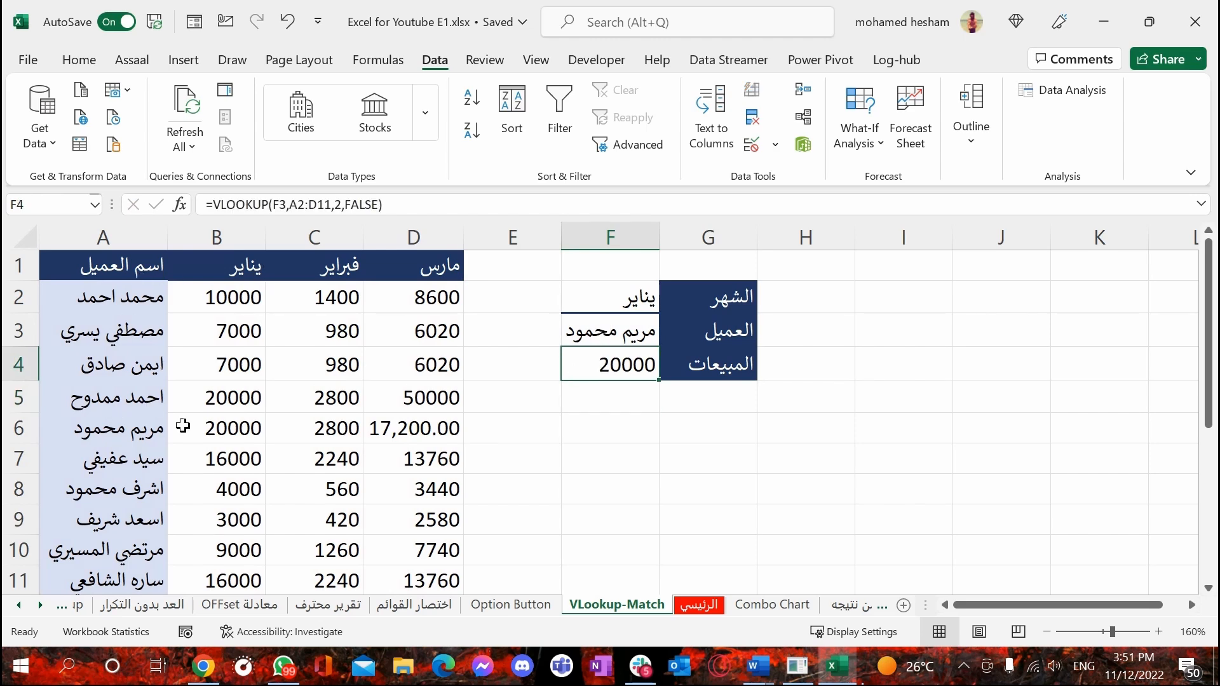
click(235, 432)
click(628, 435)
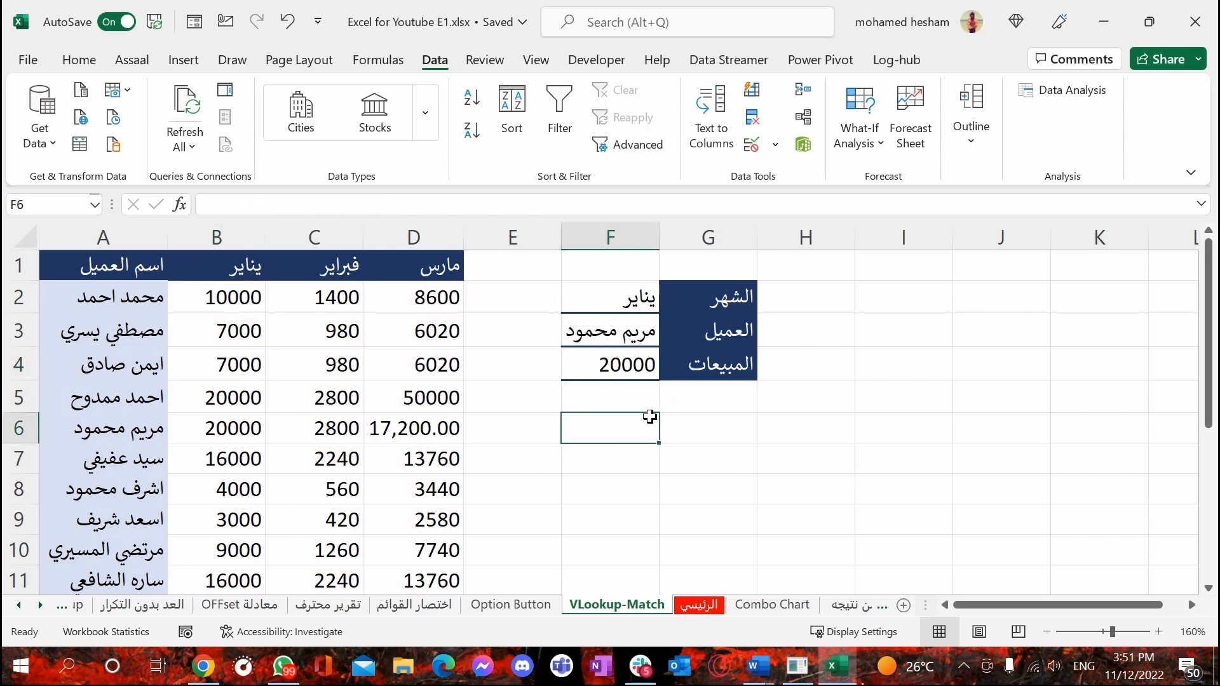
click(628, 363)
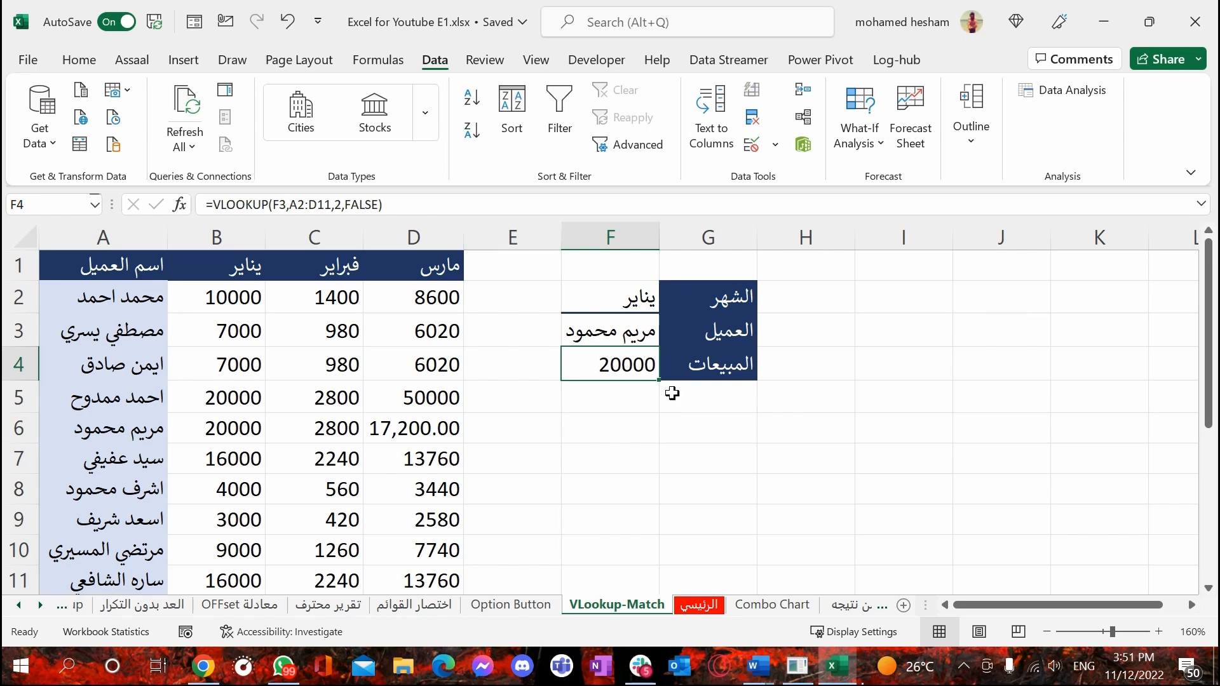
Replace the column index in the F4 VLOOKUP formula with a MATCH function that looks up the month in F2
double_click(626, 364)
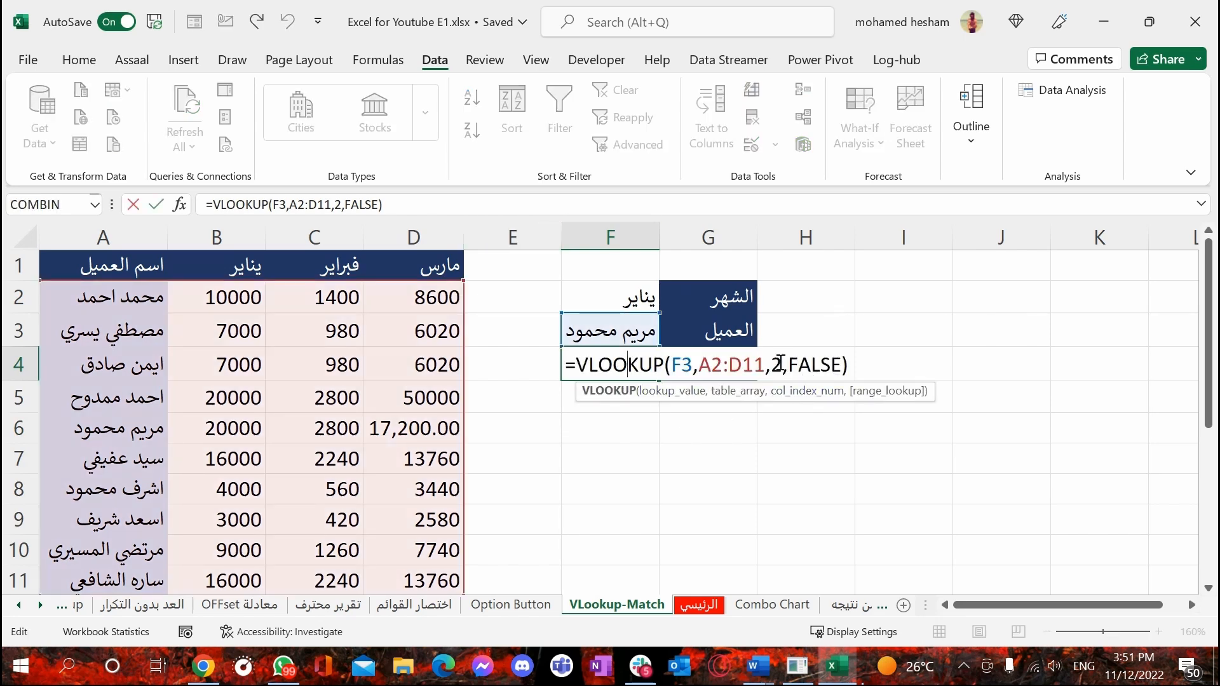
drag(772, 358, 784, 361)
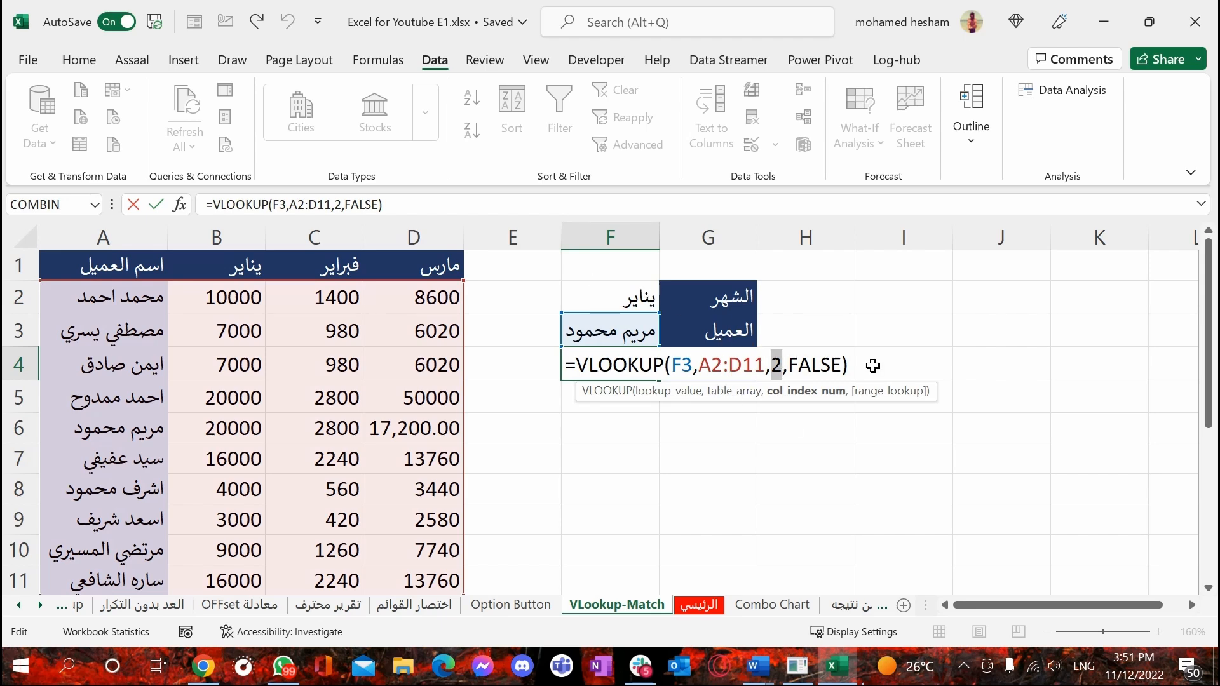
text(match)
key(Tab)
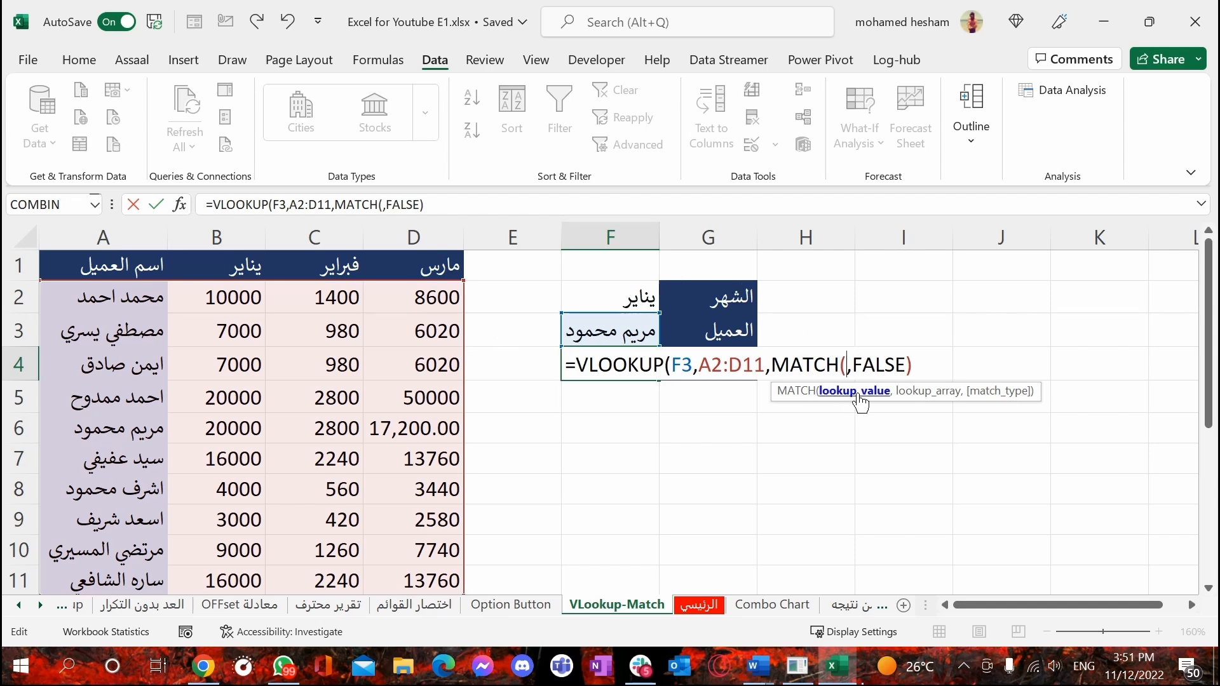
click(607, 299)
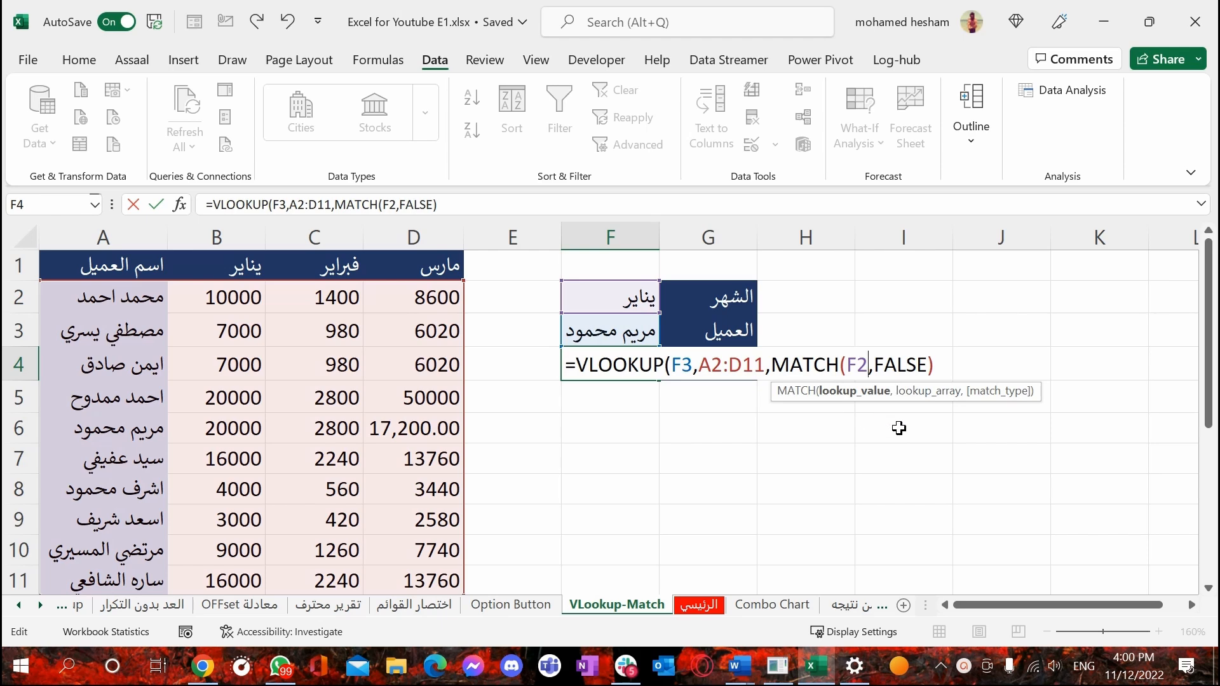
Complete the nested MATCH with lookup array A1:D1 and match type 0, and commit the F4 formula
text(,)
drag(145, 266, 462, 268)
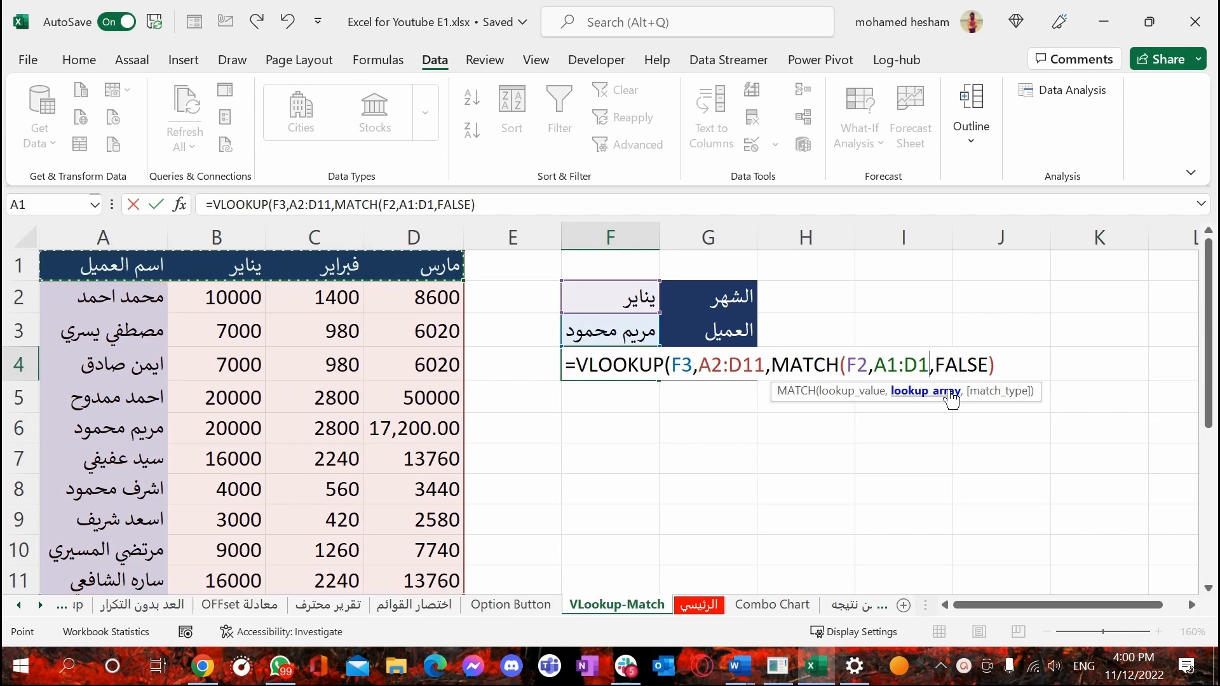
text(,)
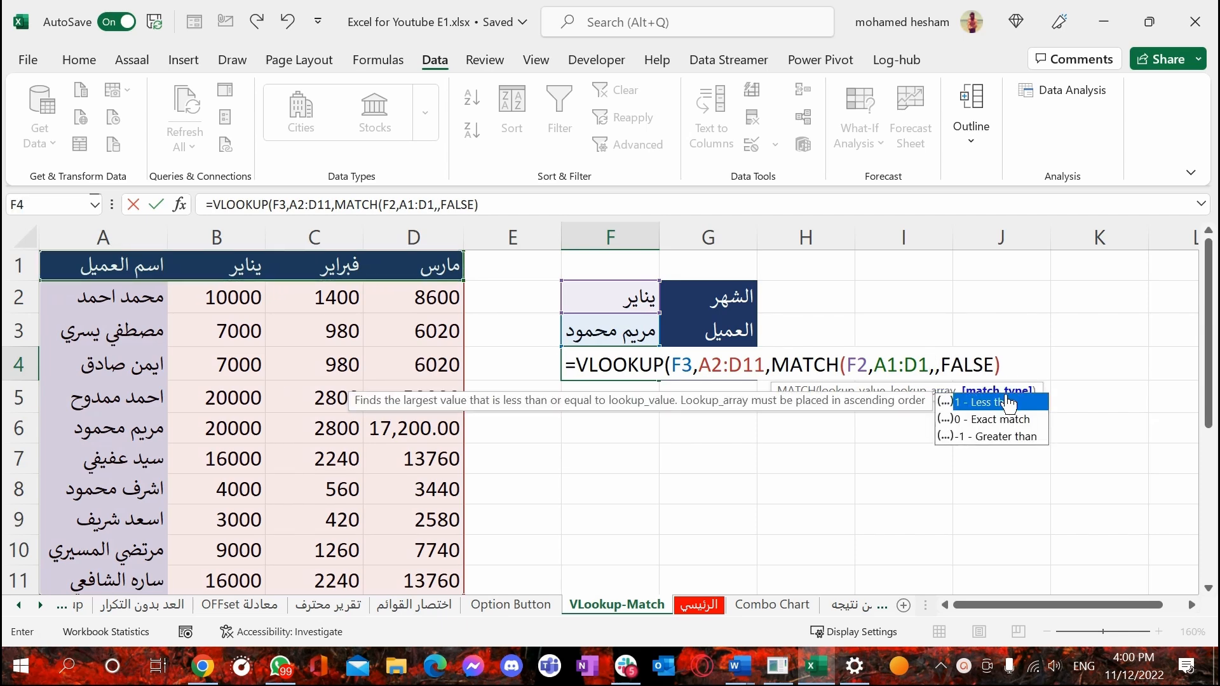
text(0)
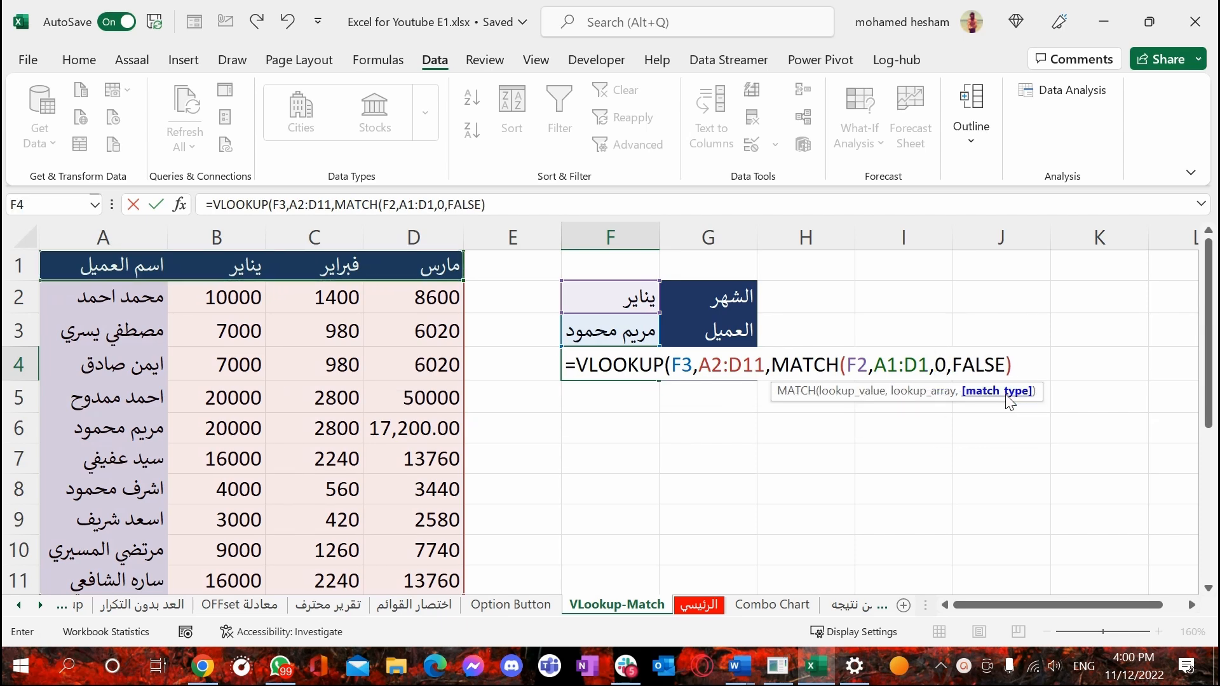
text())
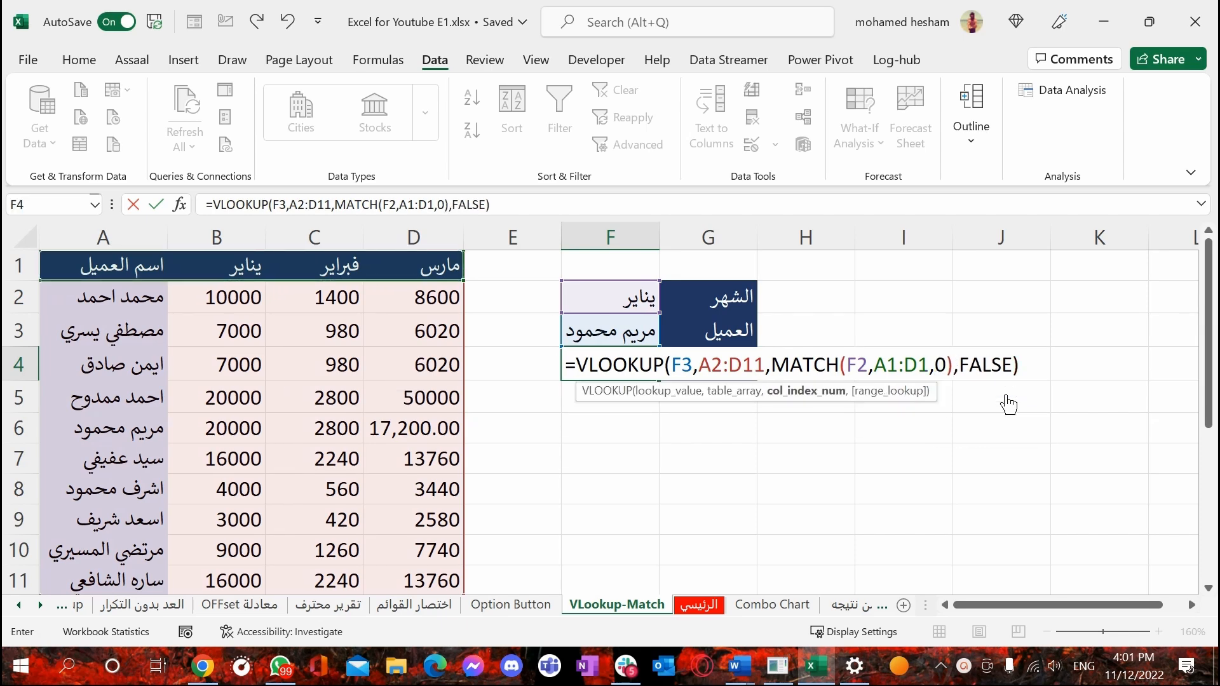
click(808, 395)
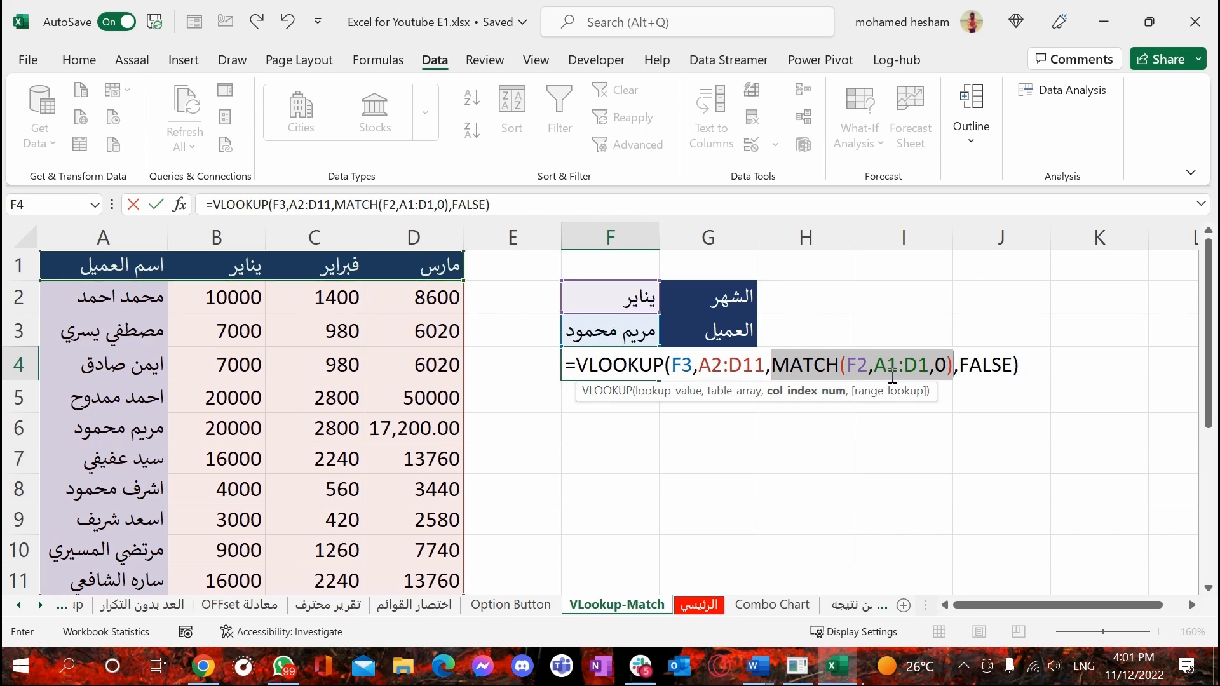
click(988, 369)
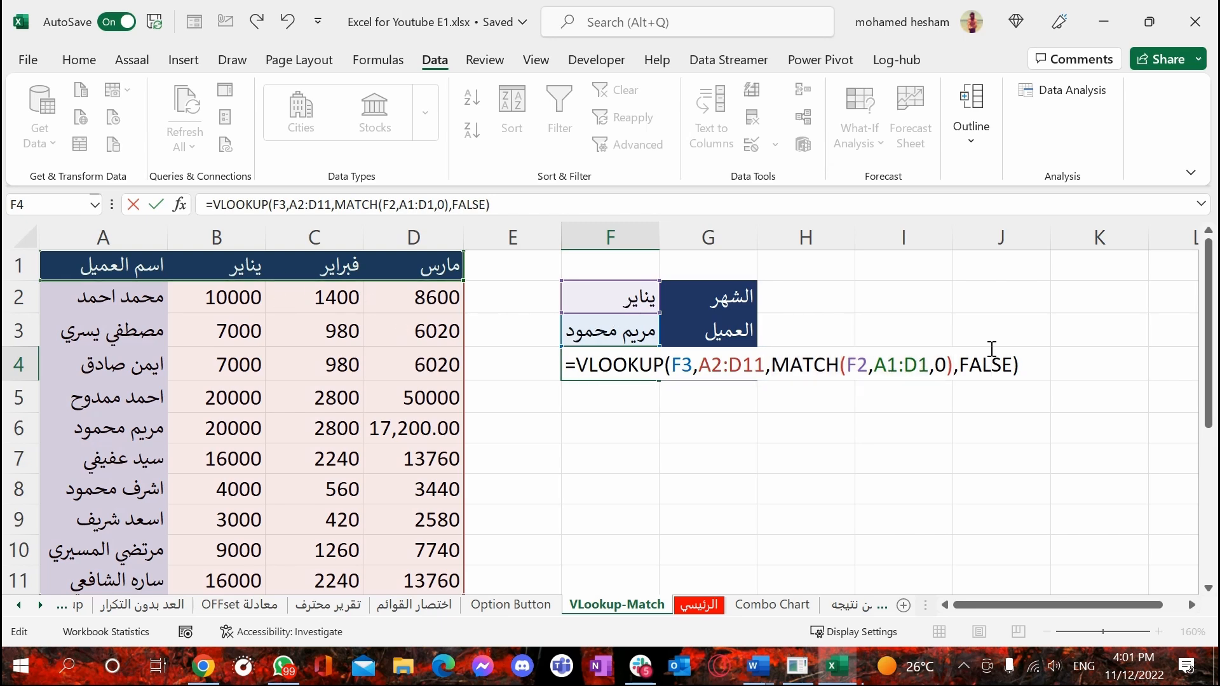
key(Return)
click(647, 370)
Test the formula by switching the month in F2 to فبراير and then to مارس
click(651, 298)
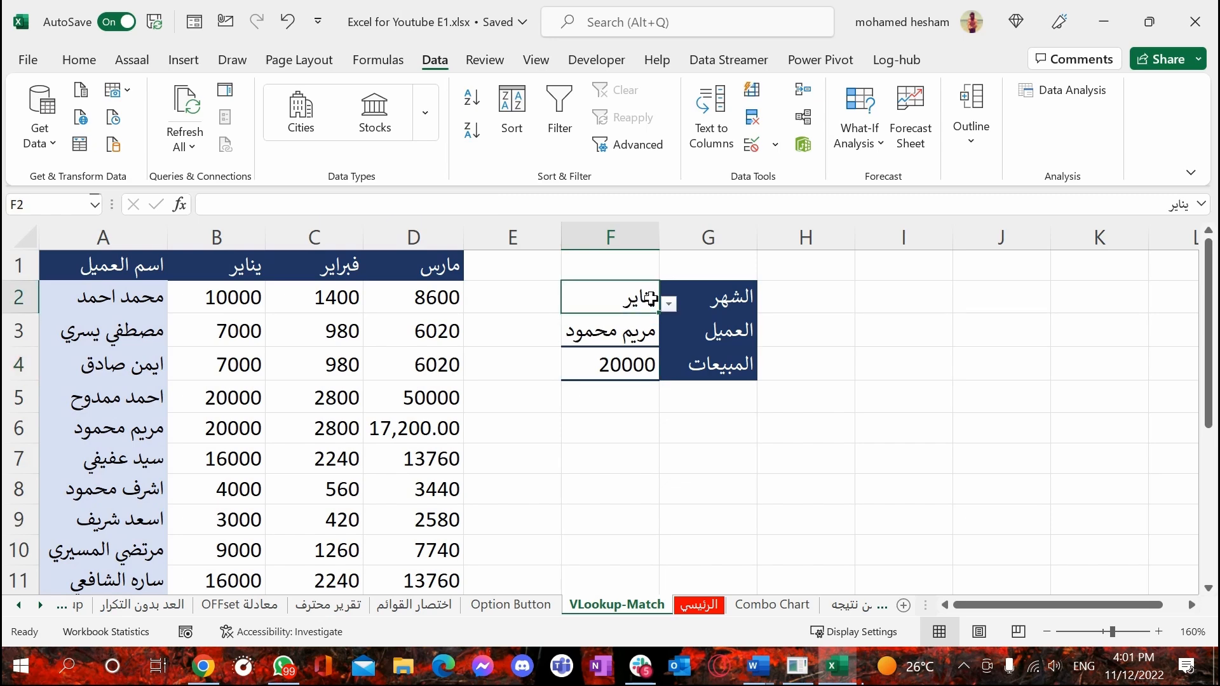
click(668, 306)
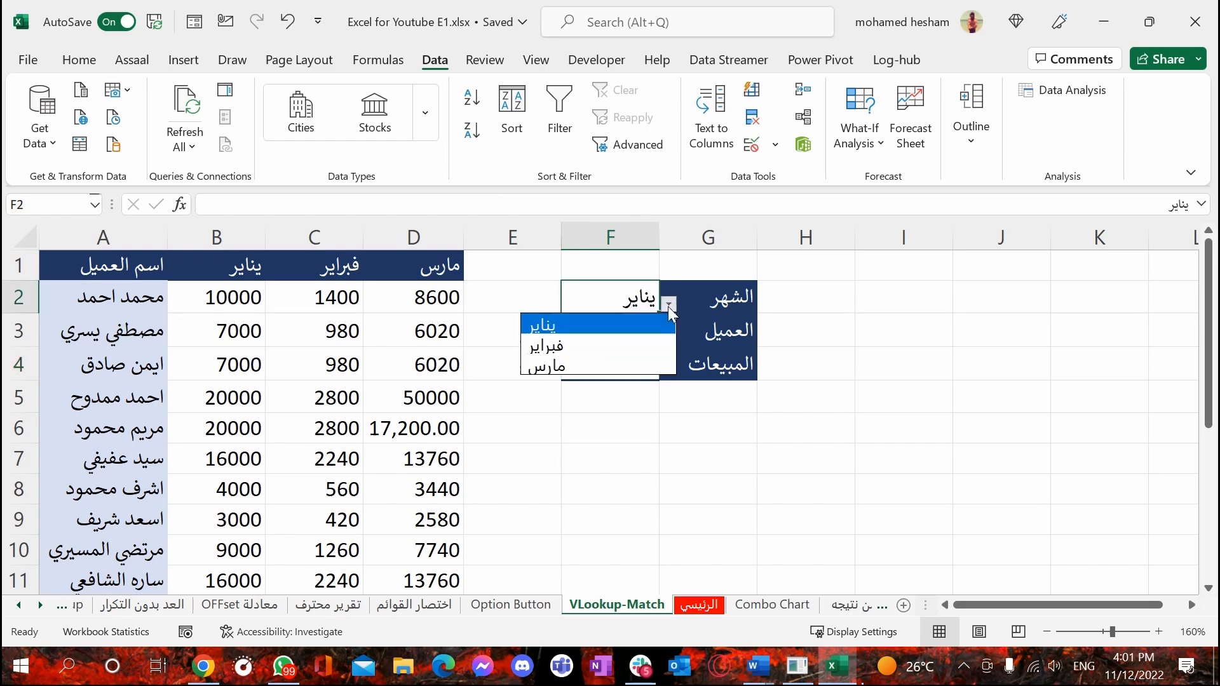
click(597, 340)
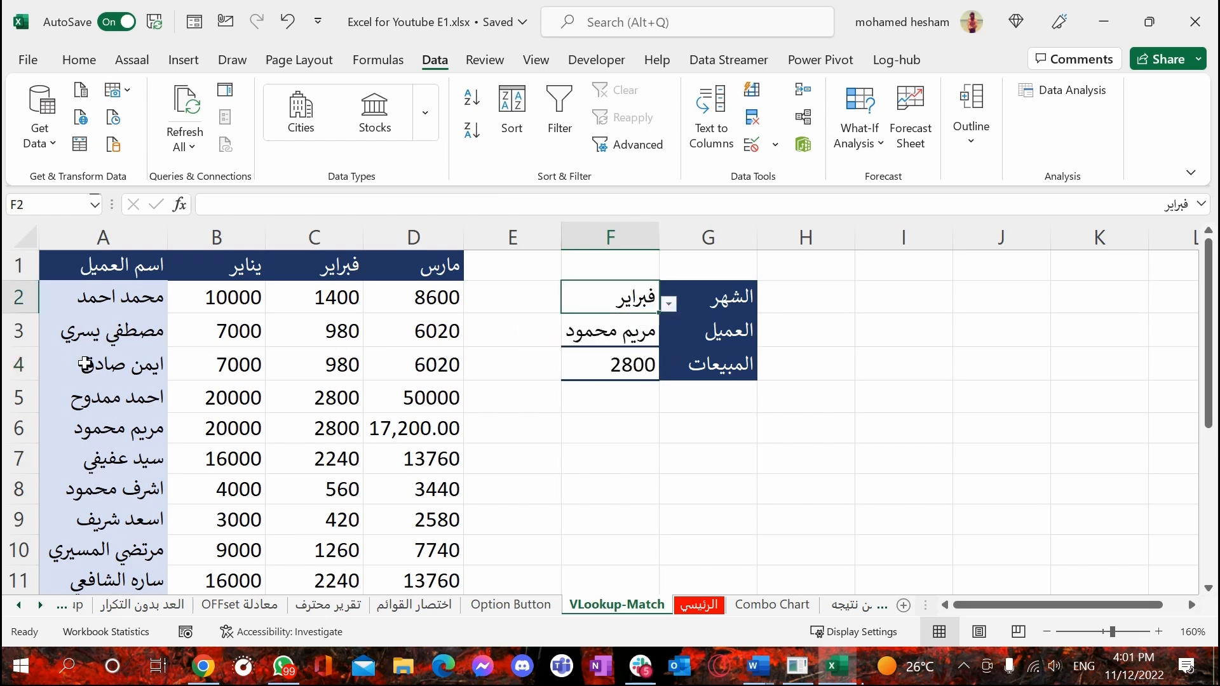
click(669, 307)
click(594, 357)
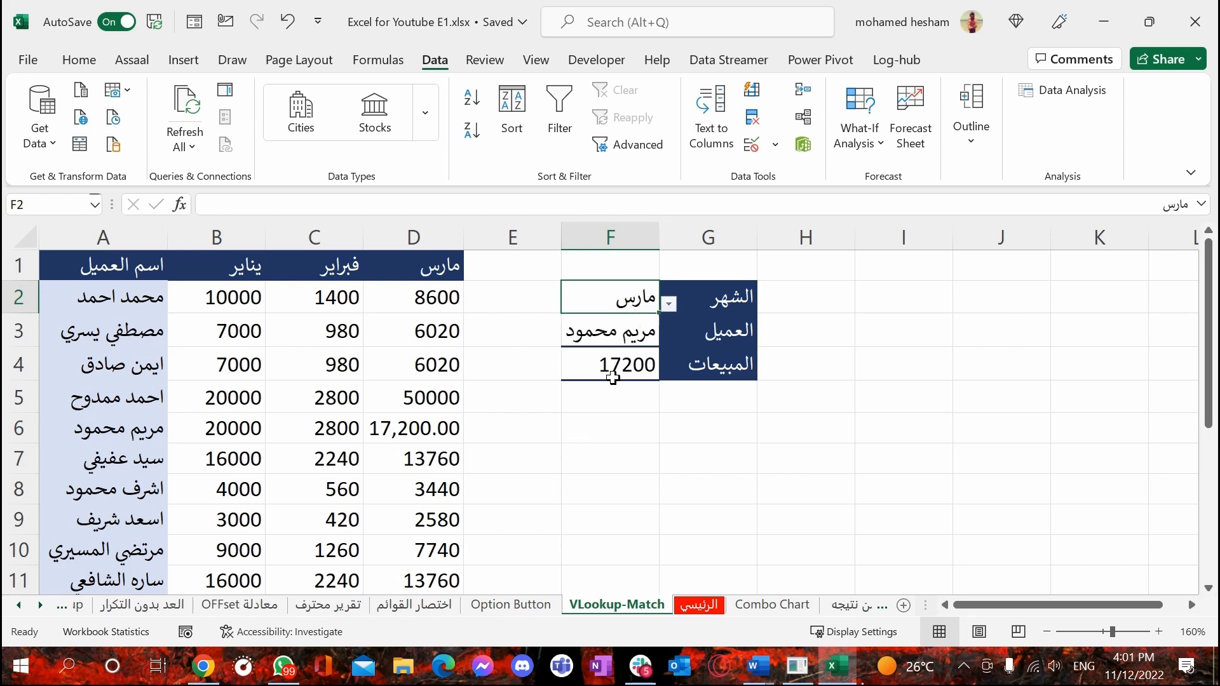
Change the customer in F3 to the one listed in A5, then to the one in A9
click(635, 336)
click(669, 338)
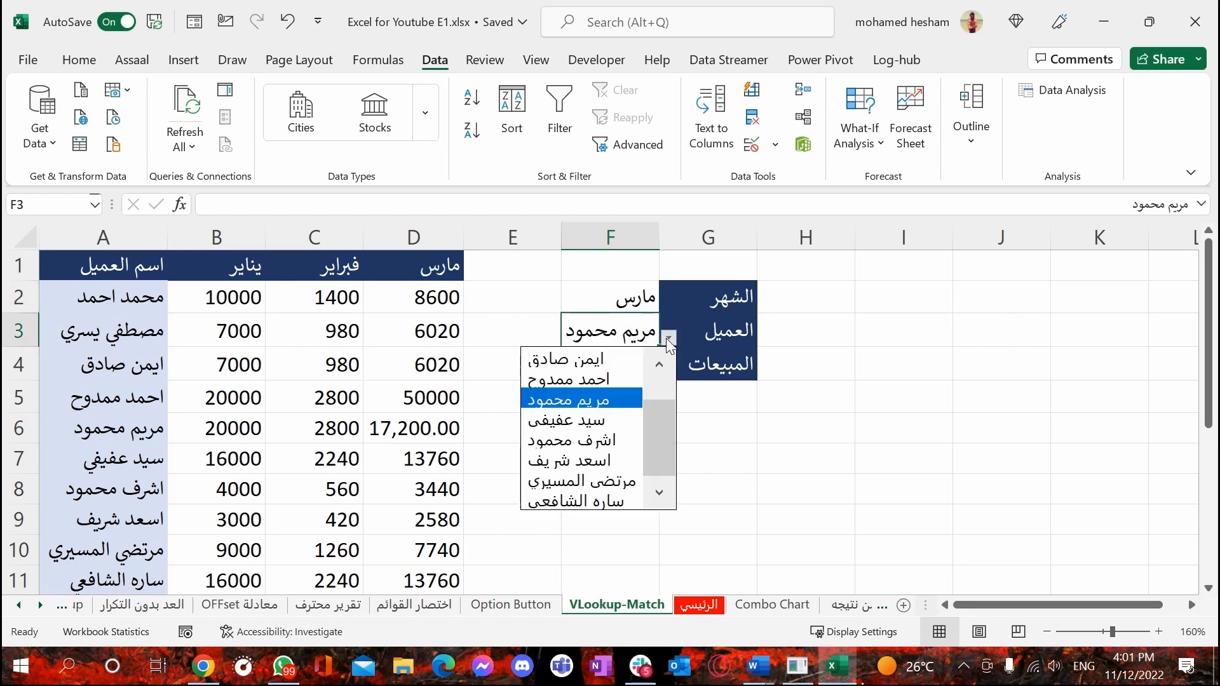
click(601, 380)
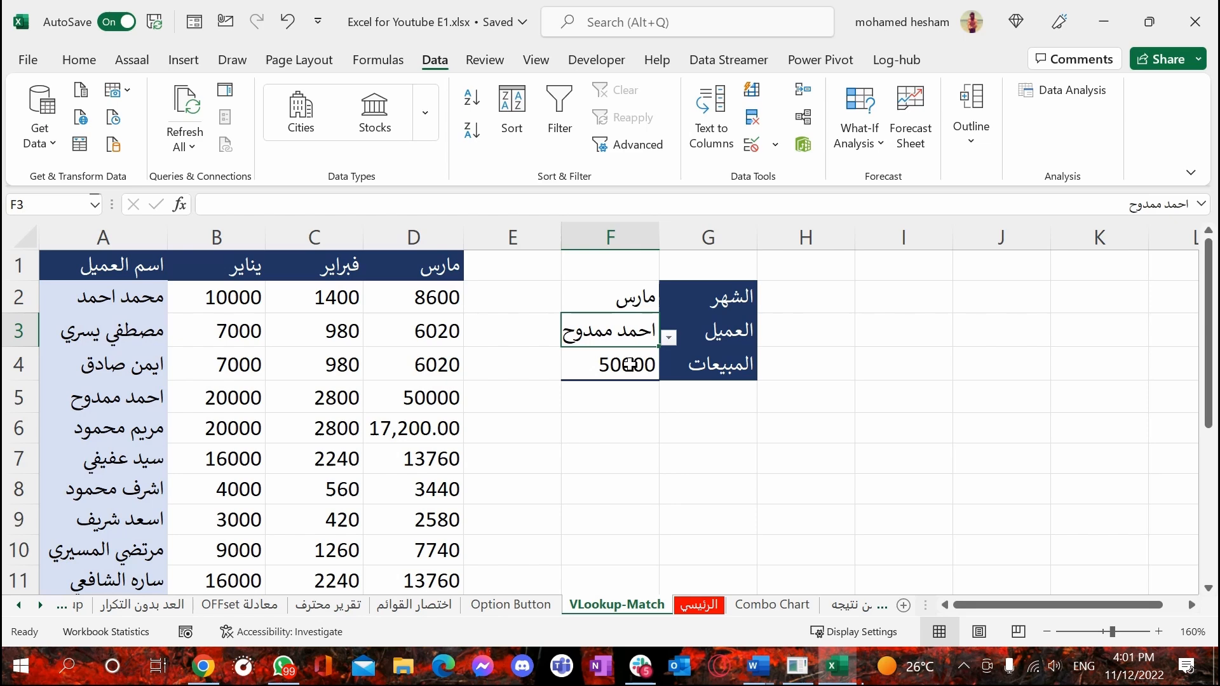
click(669, 338)
click(611, 462)
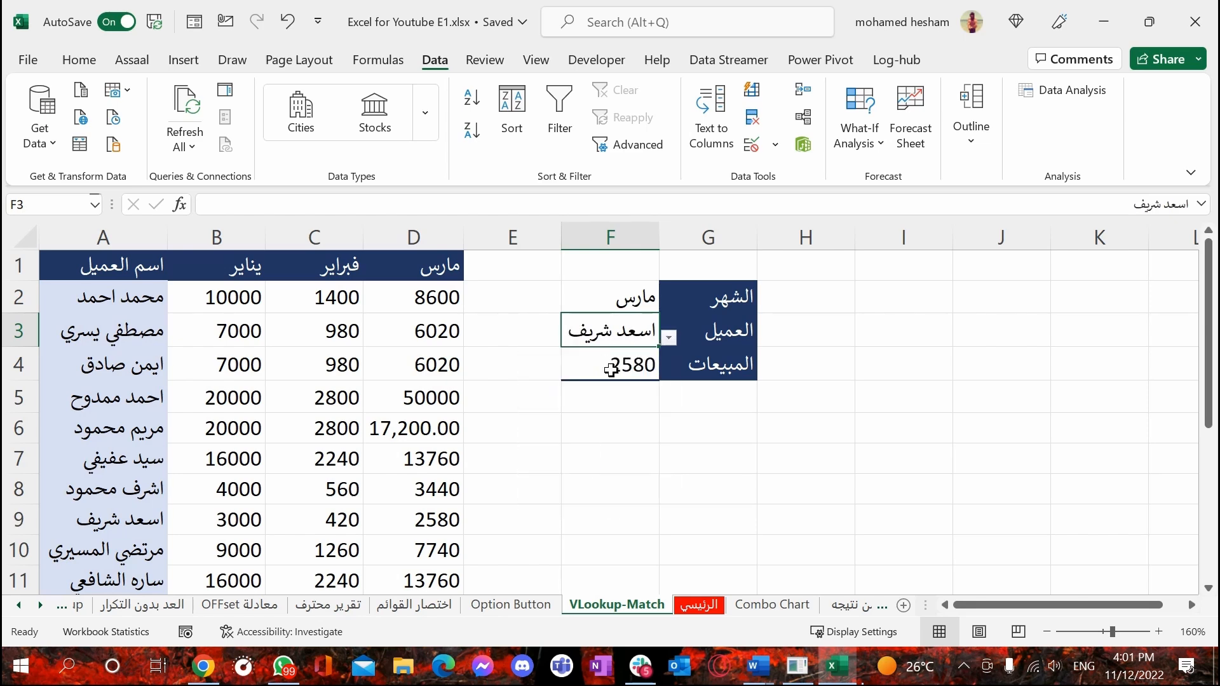
Set the month in F2 to فبراير and check the sales result and formula in F4
click(635, 298)
click(669, 304)
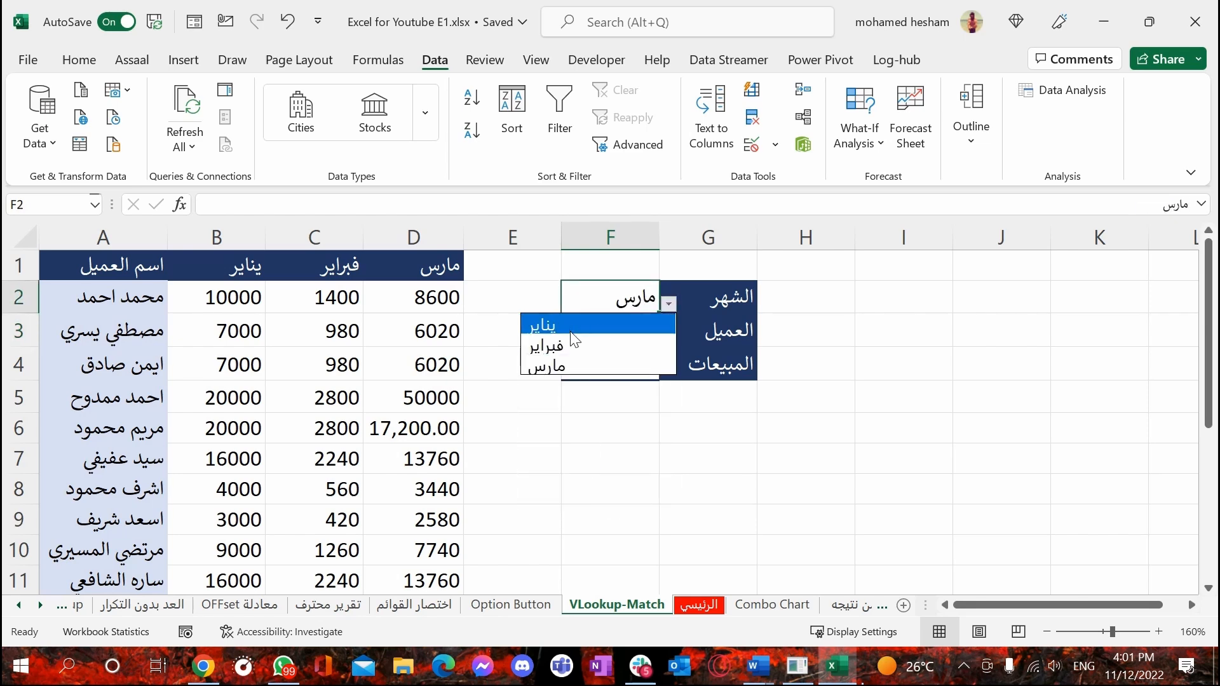
click(574, 345)
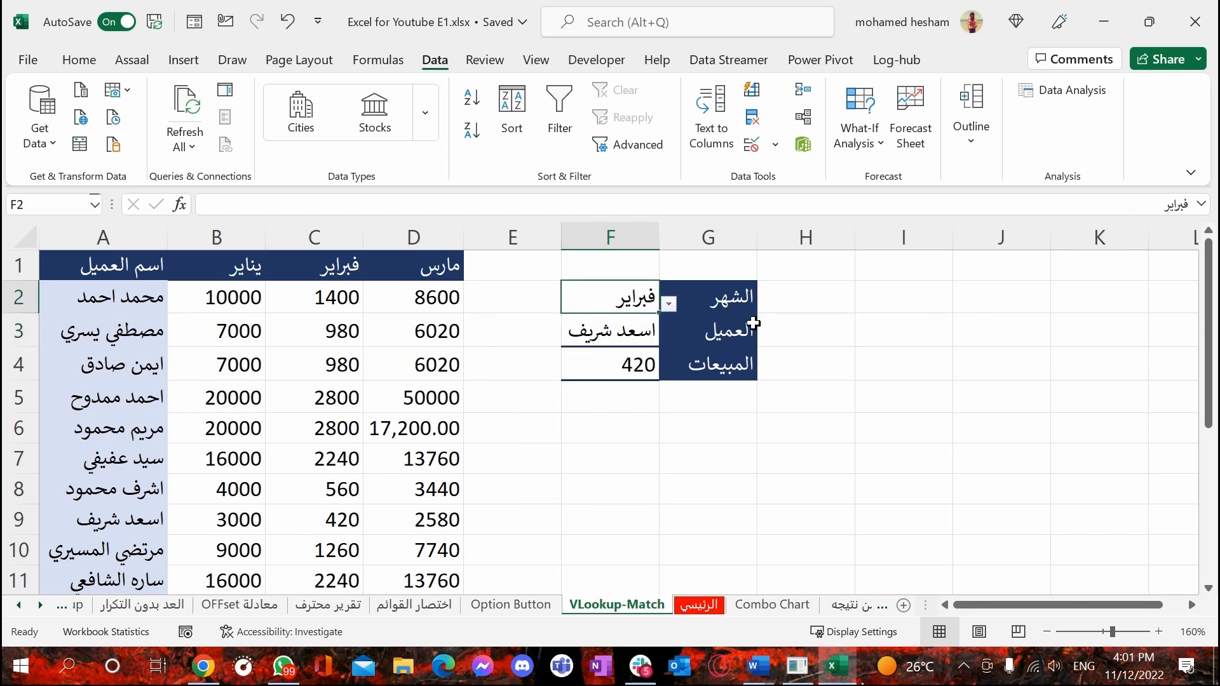
click(587, 339)
click(617, 375)
click(630, 297)
click(617, 374)
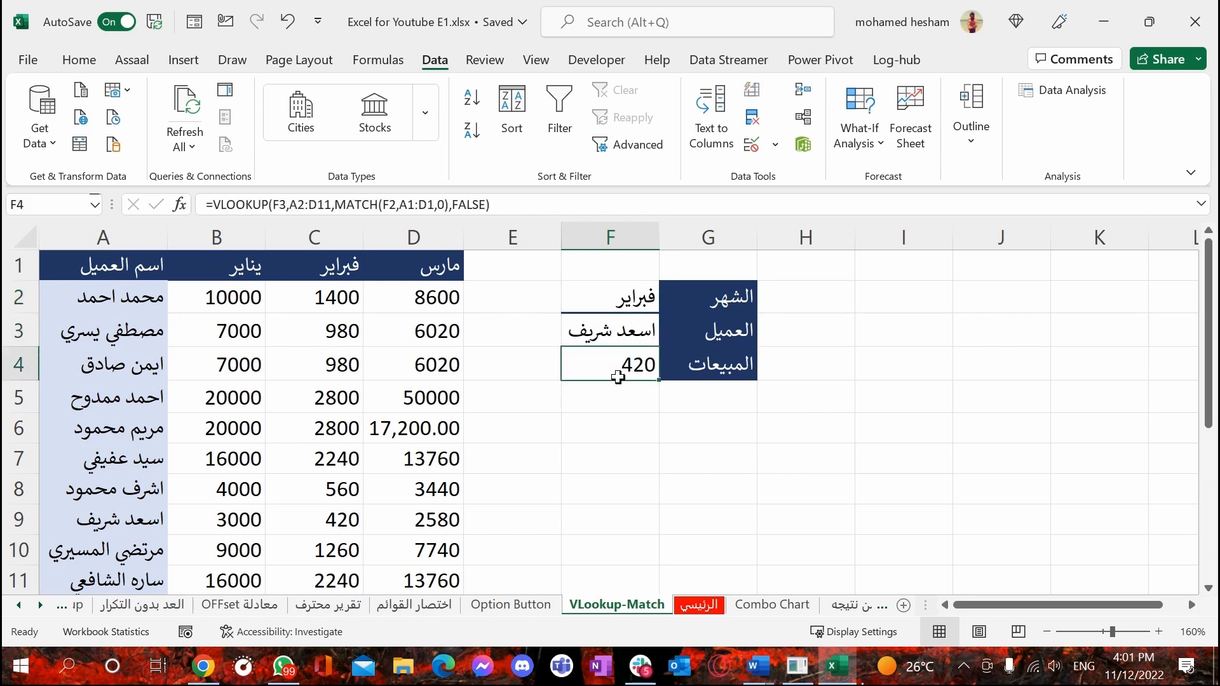